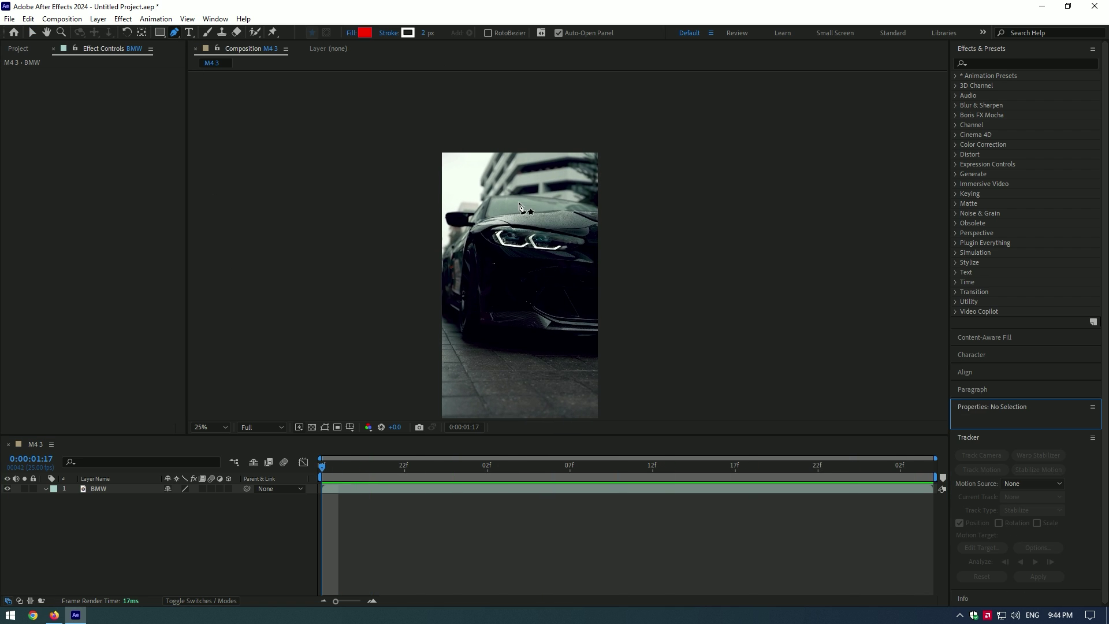
Step: Trace the outer light strip of the car's headlight with an open Pen tool mask on the BMW layer
click(302, 188)
click(288, 200)
click(307, 241)
click(379, 250)
click(403, 240)
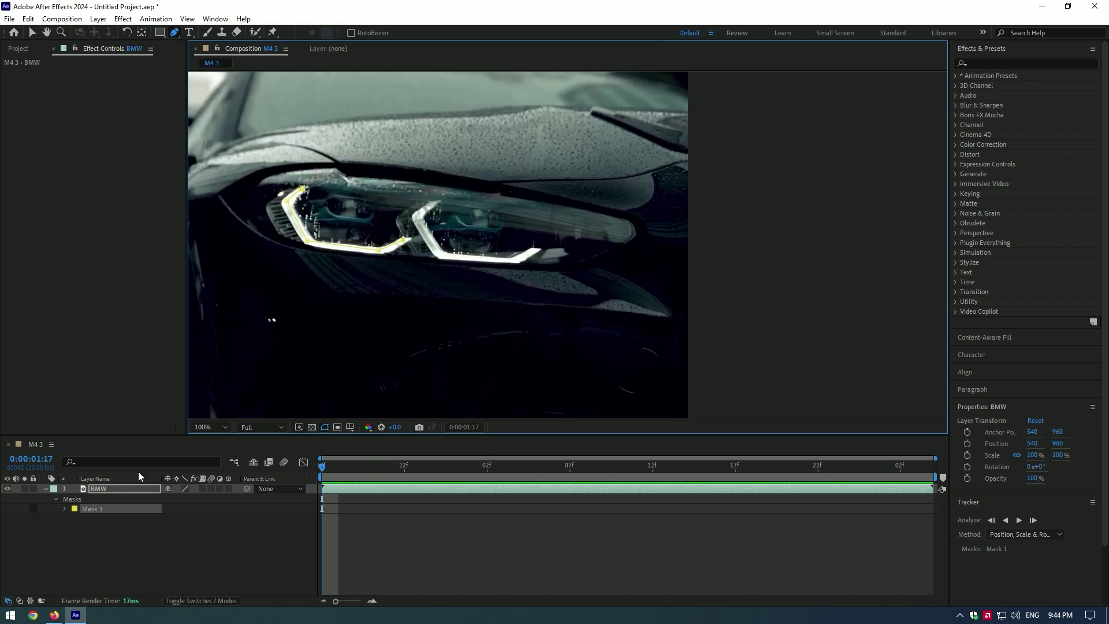
Step: Trace the inner light strip, nearer the grille, with a second open mask on the BMW layer
click(123, 489)
click(435, 200)
click(418, 214)
click(438, 254)
click(511, 262)
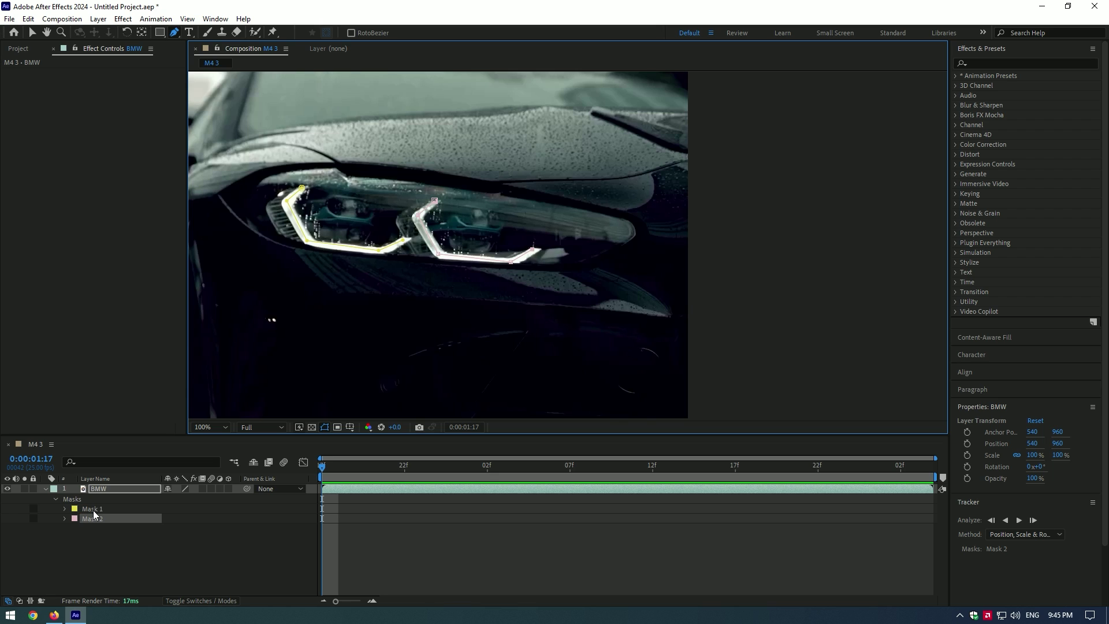
Step: Track Mask 1 and Mask 2 forward through the clip using Position, Scale & Rotation, and return to the first frame
shift+click(92, 510)
right_click(99, 511)
click(146, 518)
click(1023, 535)
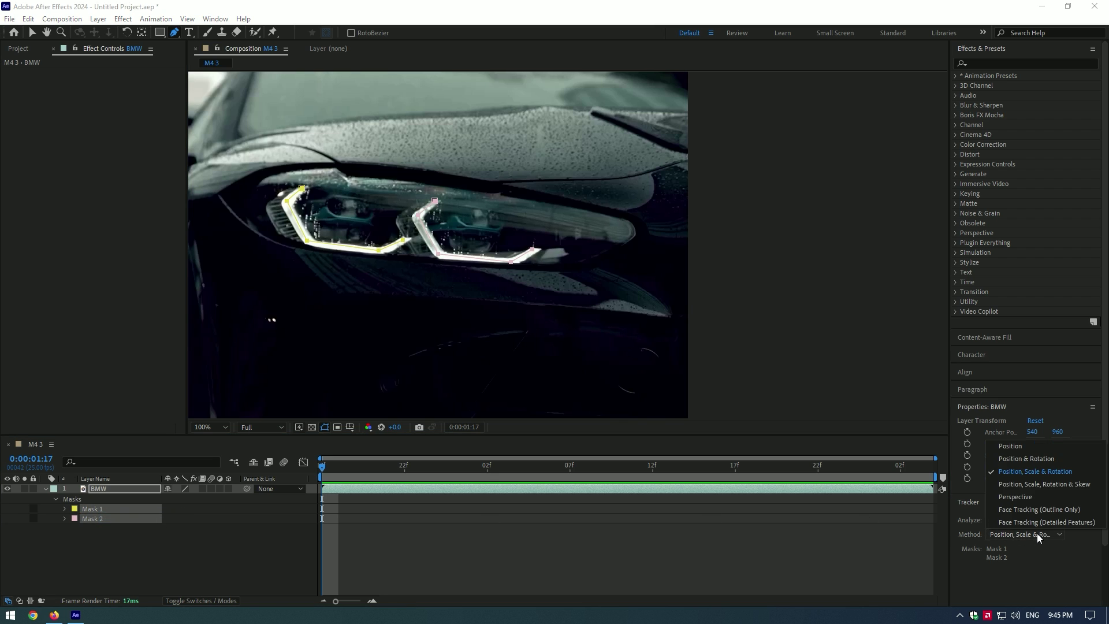
click(1056, 470)
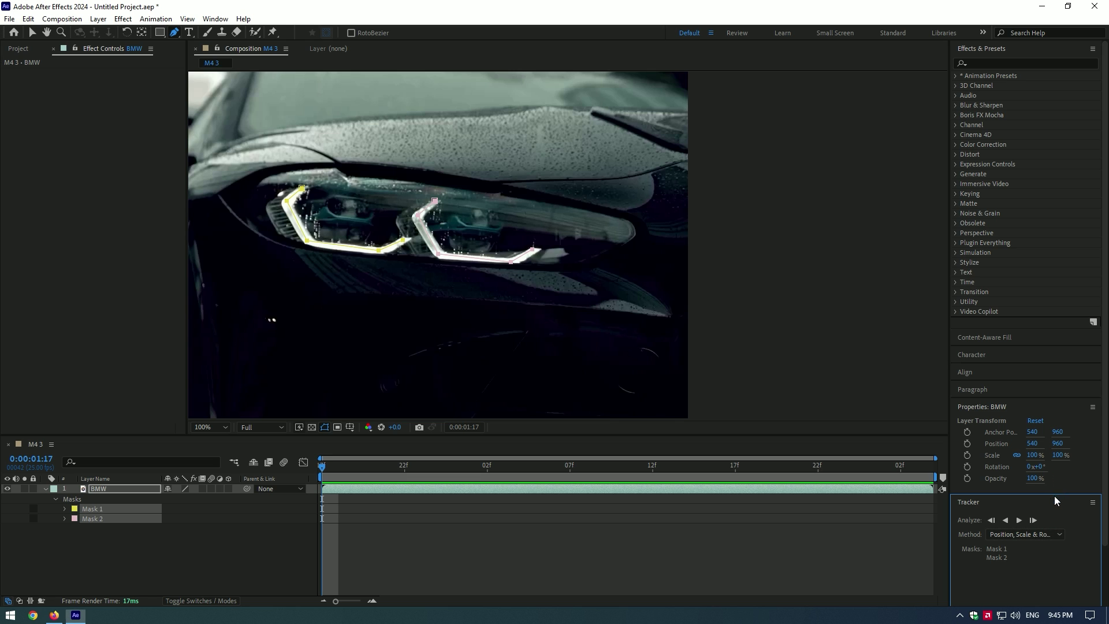
click(1019, 521)
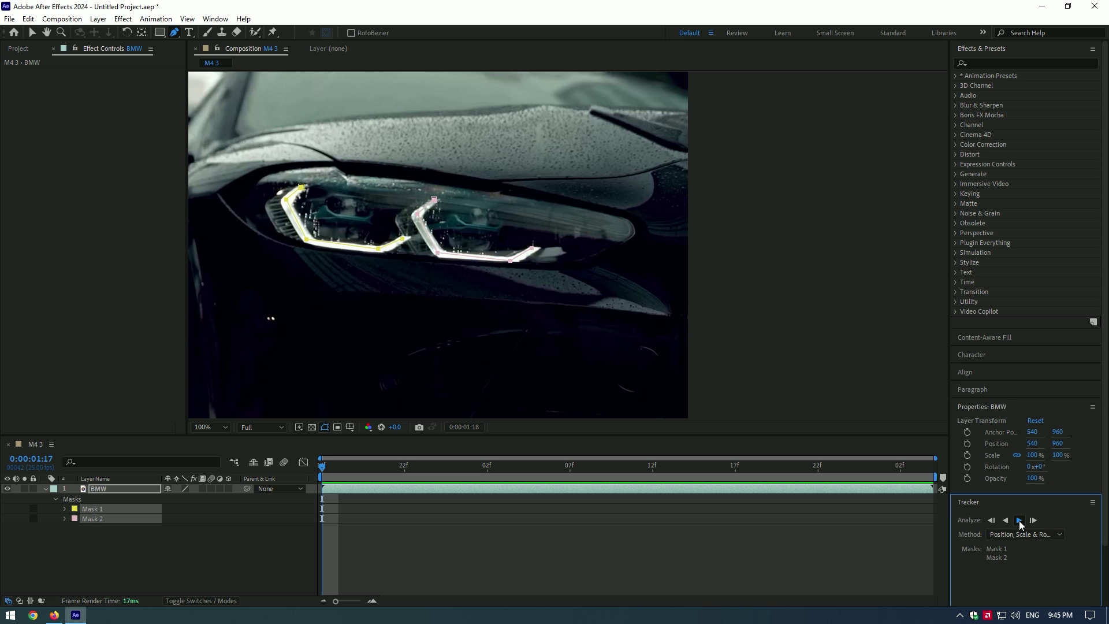
drag(879, 473, 322, 465)
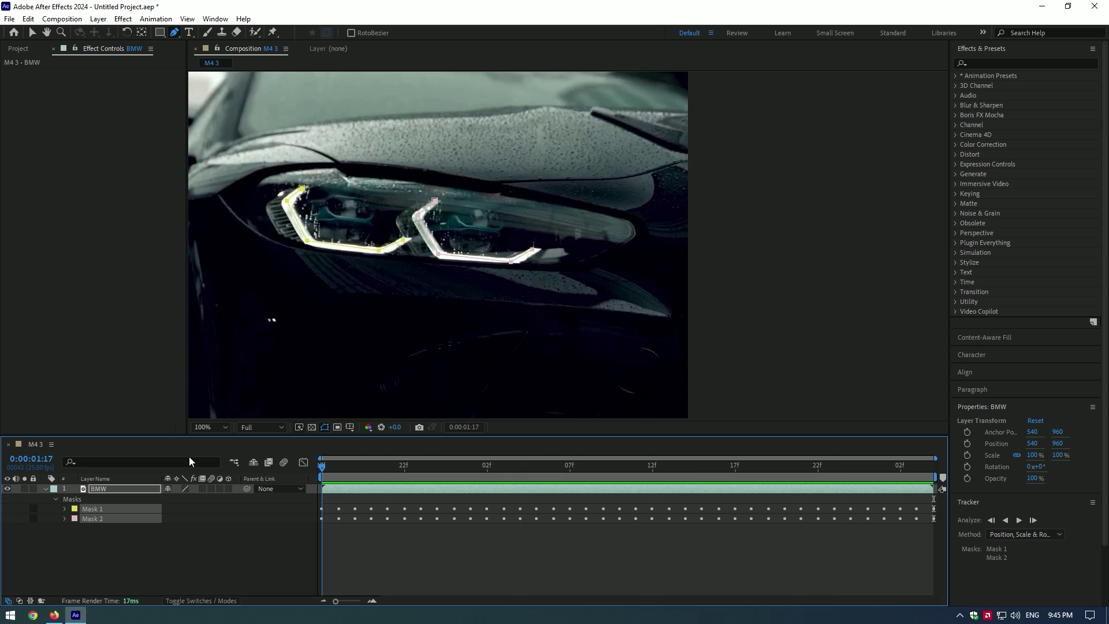
Step: Hide the mask outlines and apply the Saber effect to the BMW layer
click(325, 428)
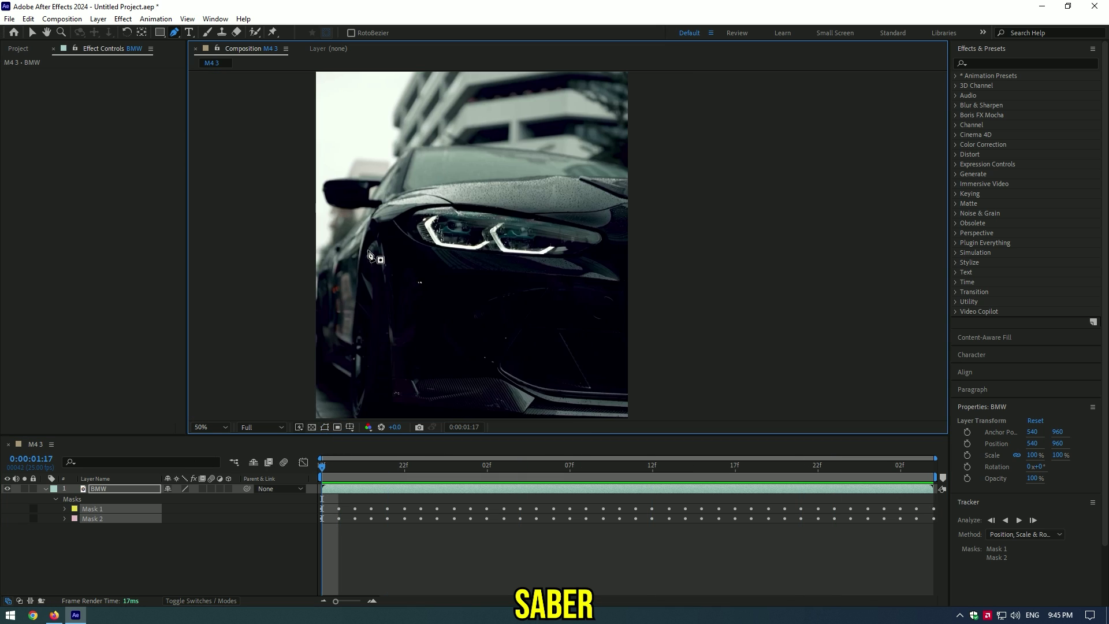
key(ctrl+space)
text(saber)
key(Return)
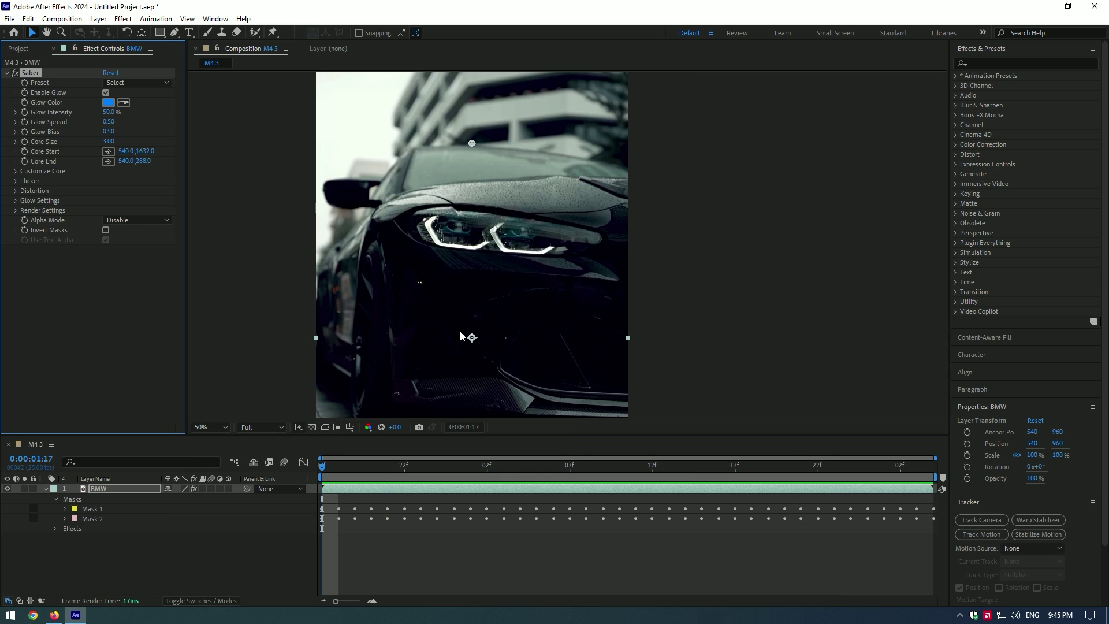
Step: Set Saber's composite settings to Add and its core type to Layer Masks
click(15, 210)
click(122, 307)
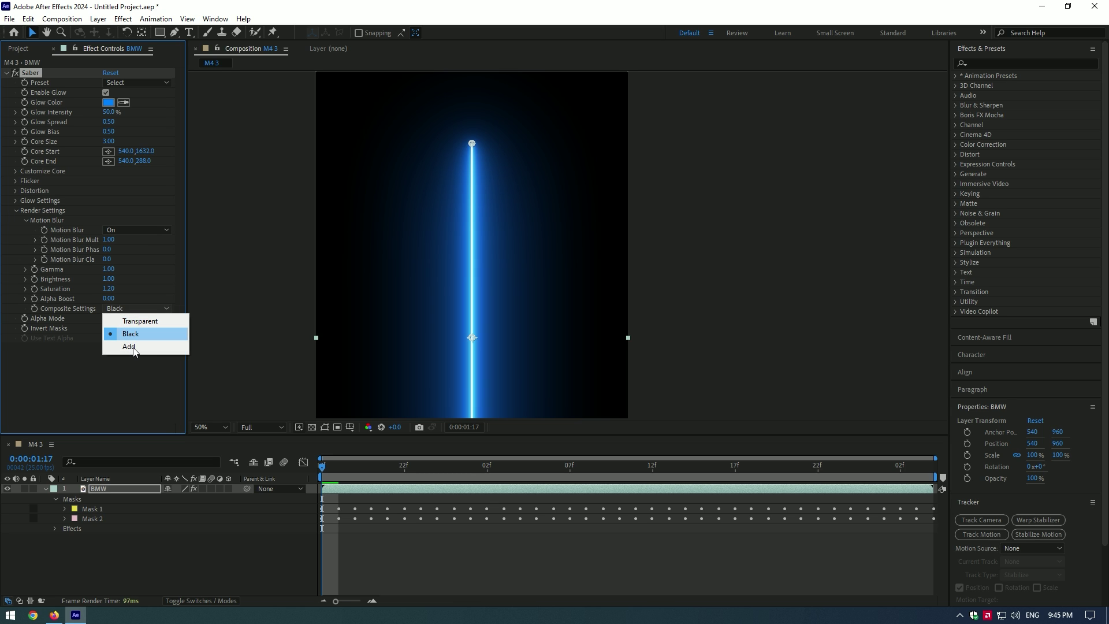
click(134, 348)
click(16, 171)
click(137, 181)
click(153, 210)
scroll(494, 258, down, 2)
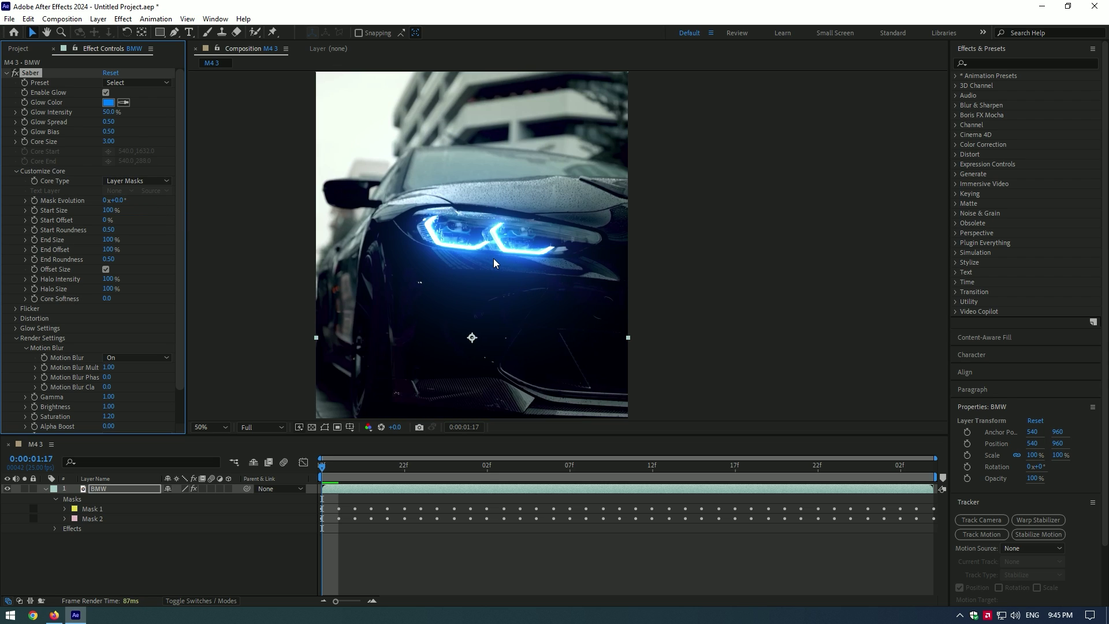
Step: Compare the shot without Saber, and set glow intensity to 34%, glow spread to 0.63, glow bias to 0.38 and core size to 3.50
click(15, 74)
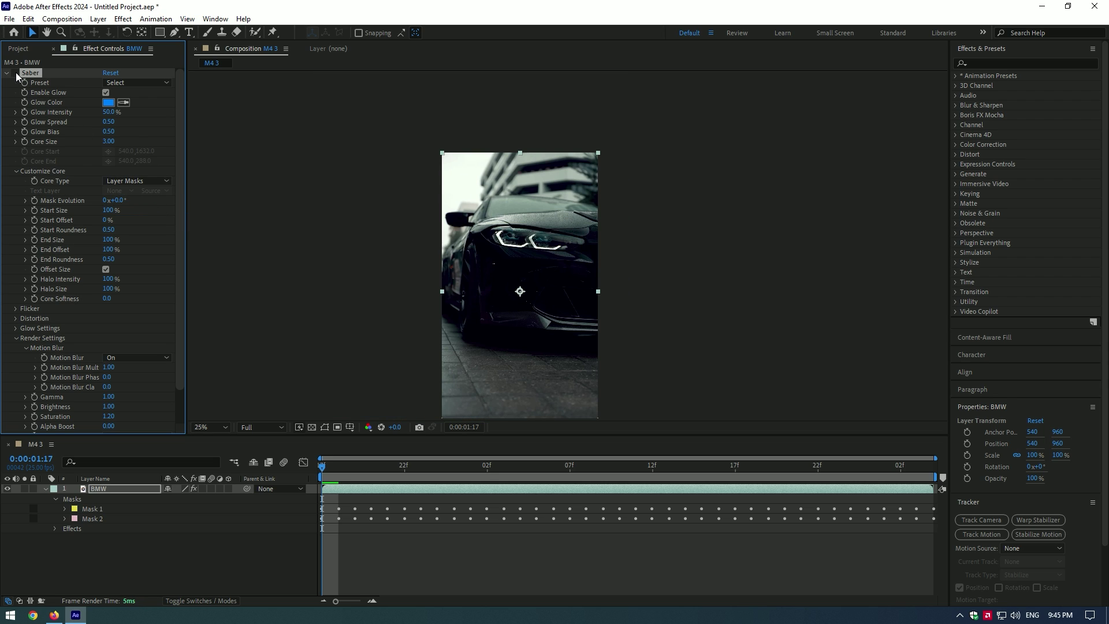
click(15, 73)
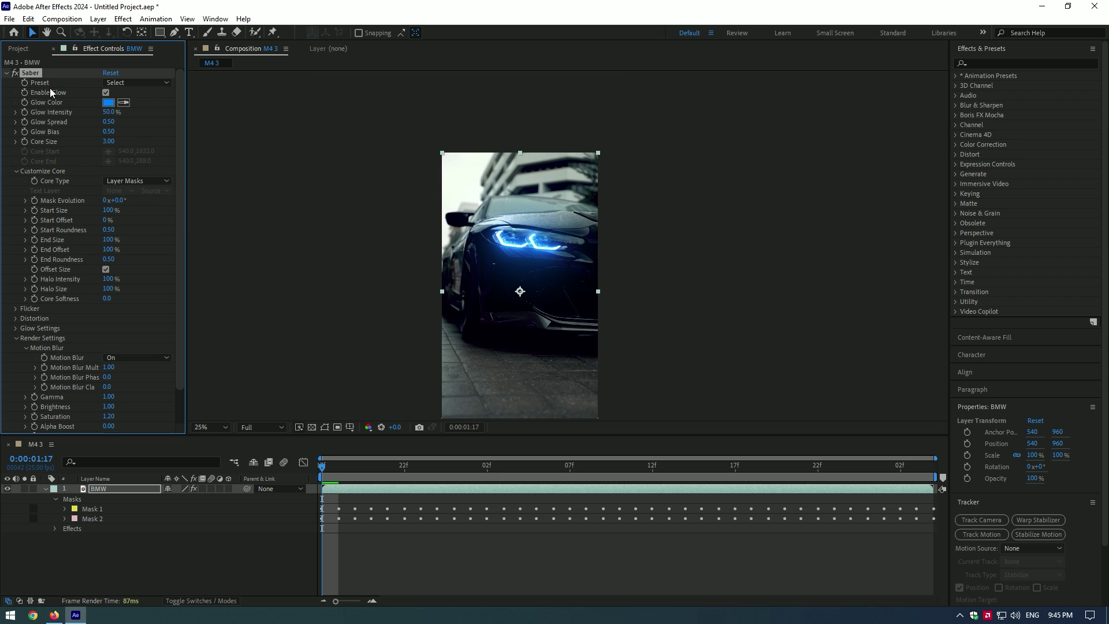
mouse_move(100, 112)
mouse_down()
mouse_move(109, 140)
mouse_move(92, 128)
mouse_move(119, 121)
mouse_up()
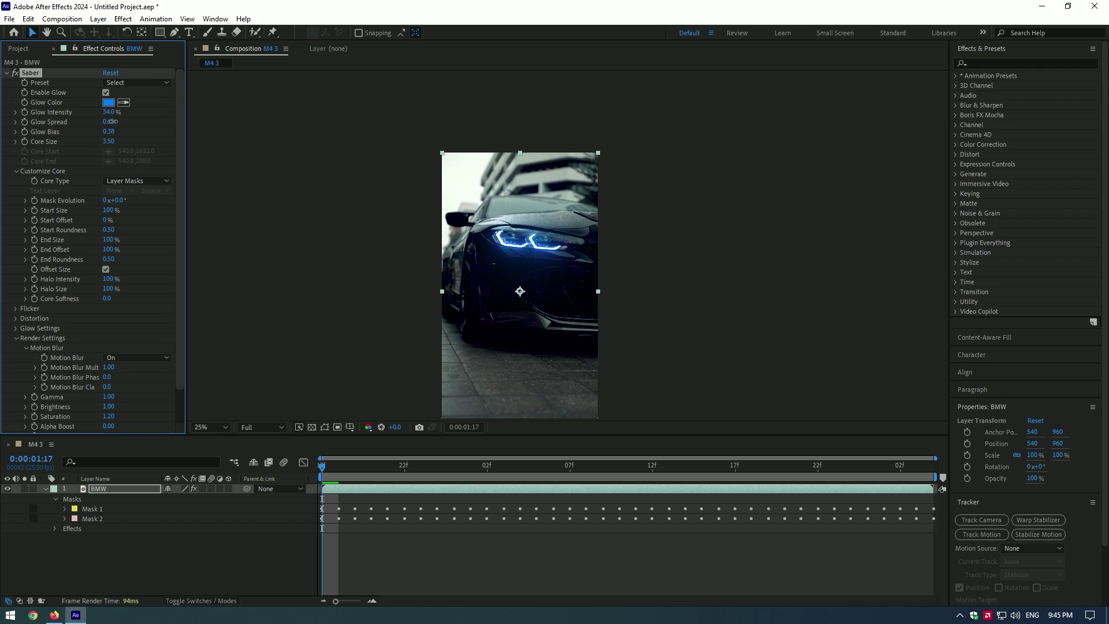
Step: Change Saber's glow color to the lighter blue 2A8EFF and preview the glow from the first frame
click(108, 103)
mouse_move(774, 185)
mouse_down()
mouse_move(751, 171)
mouse_move(804, 154)
mouse_up()
mouse_move(871, 225)
mouse_down()
mouse_move(869, 164)
mouse_move(872, 235)
mouse_up()
mouse_move(815, 176)
mouse_down()
mouse_move(840, 167)
mouse_move(830, 164)
mouse_up()
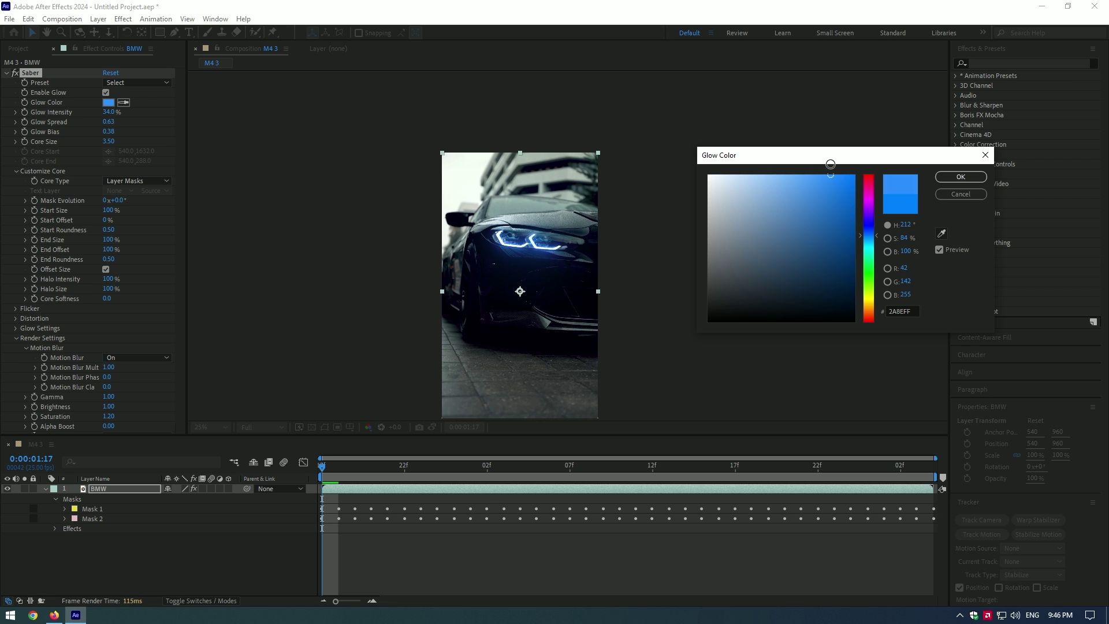
click(947, 178)
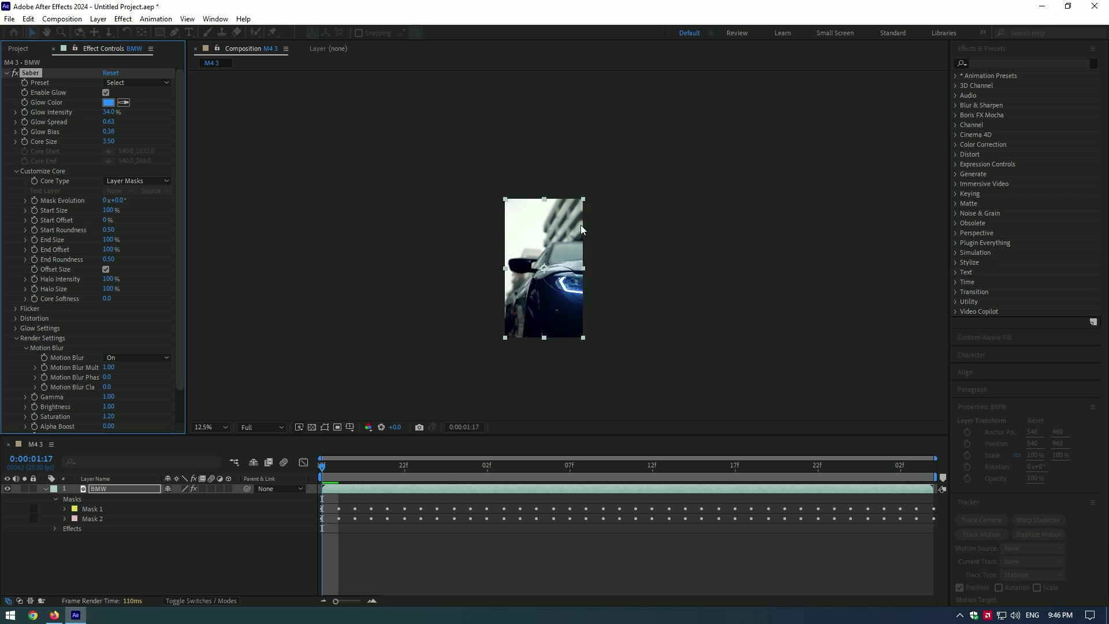
mouse_move(345, 467)
mouse_down()
mouse_move(937, 466)
mouse_move(322, 466)
mouse_up()
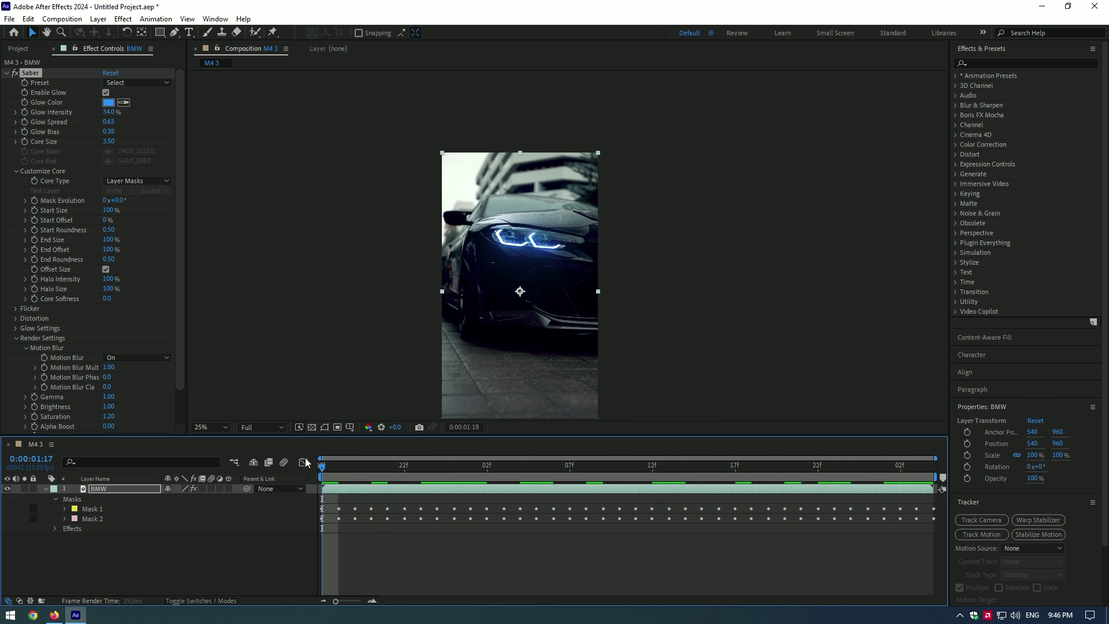
Step: Add an adjustment layer named "Reflections / Glow" and apply the Glow effect to it
right_click(133, 512)
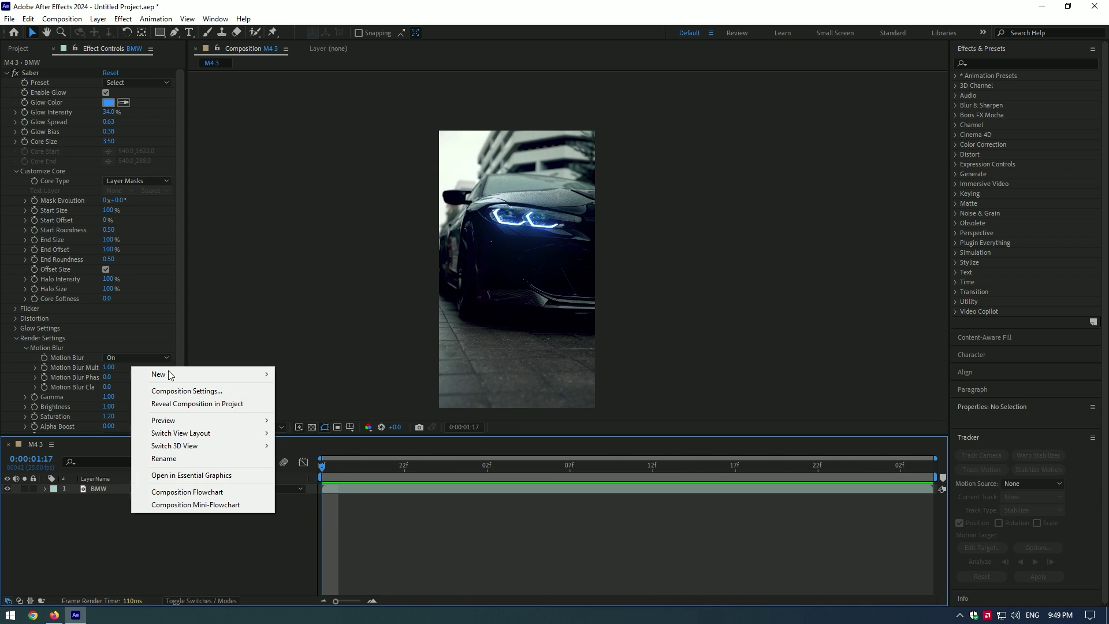
mouse_move(170, 375)
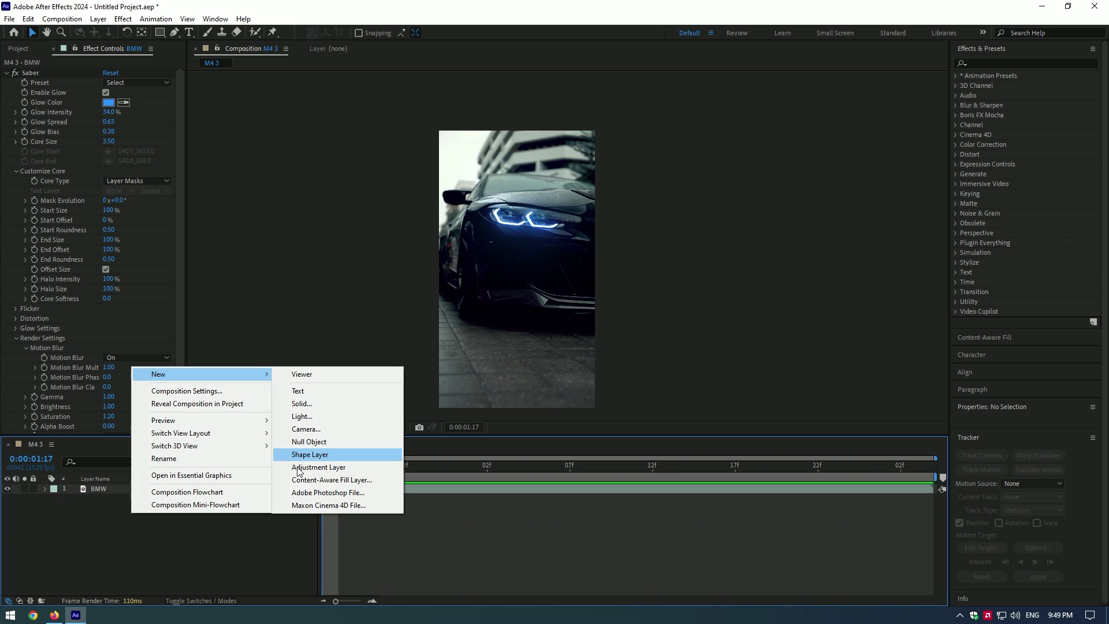
click(347, 468)
key(Return)
text(Reflect)
text(io)
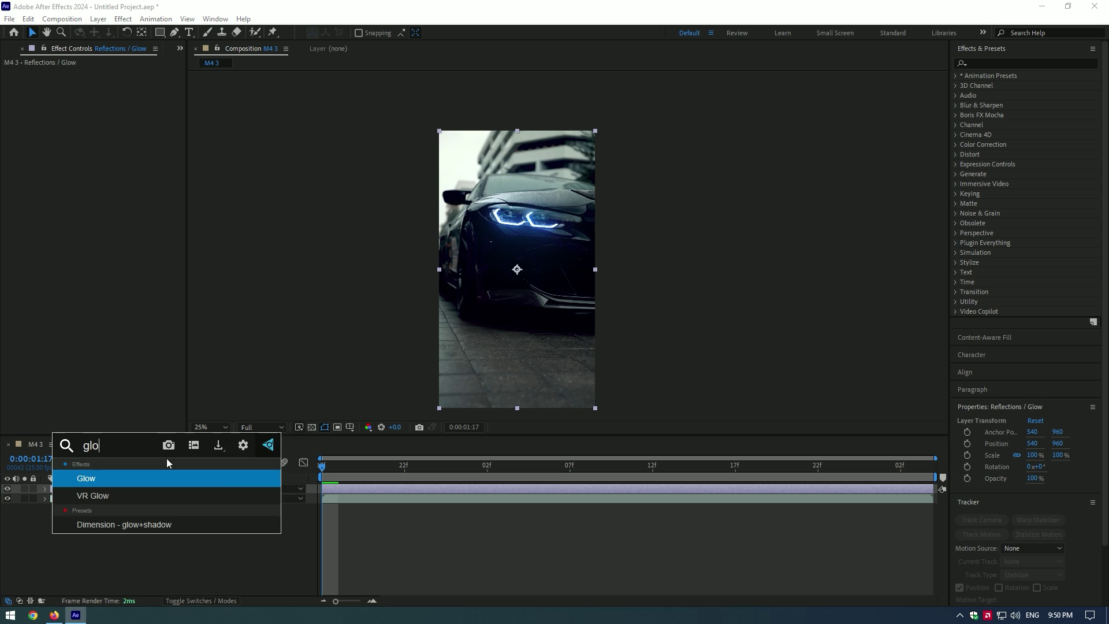
key(Return)
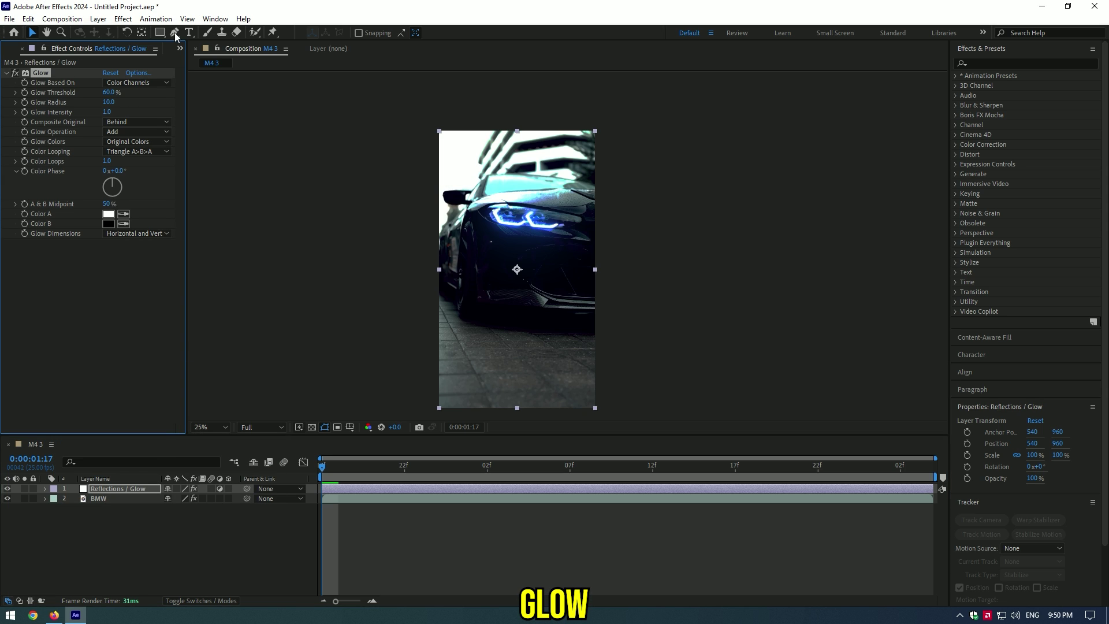
Step: Draw a closed, curved mask over the front bumper just below the headlight on the Reflections / Glow layer
click(175, 33)
scroll(558, 185, up, 2)
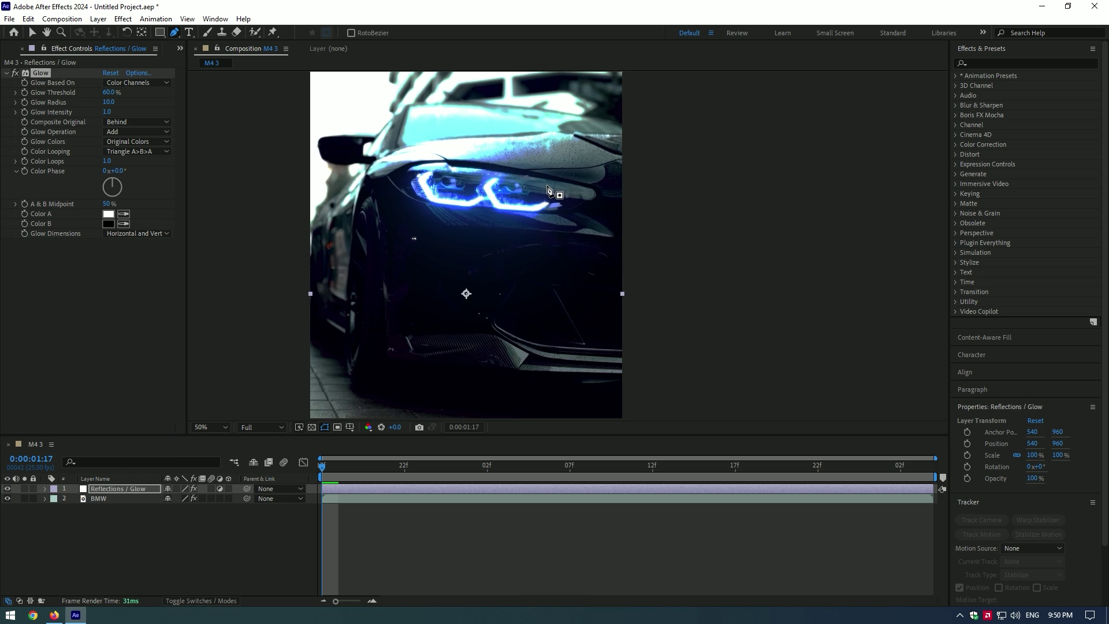
click(413, 200)
drag(531, 215, 543, 219)
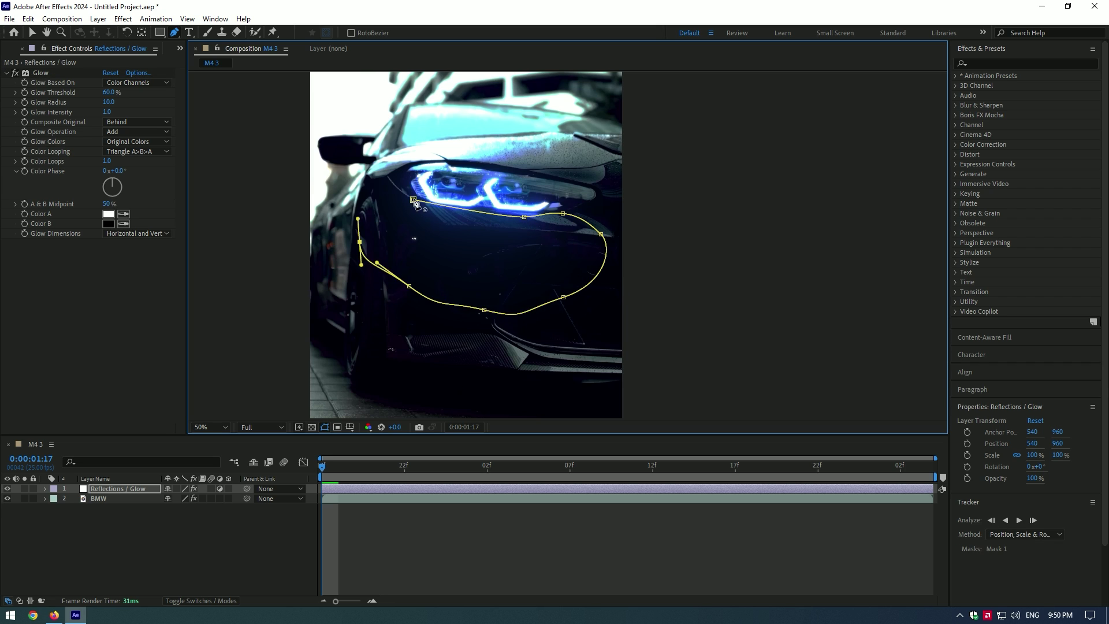
click(413, 199)
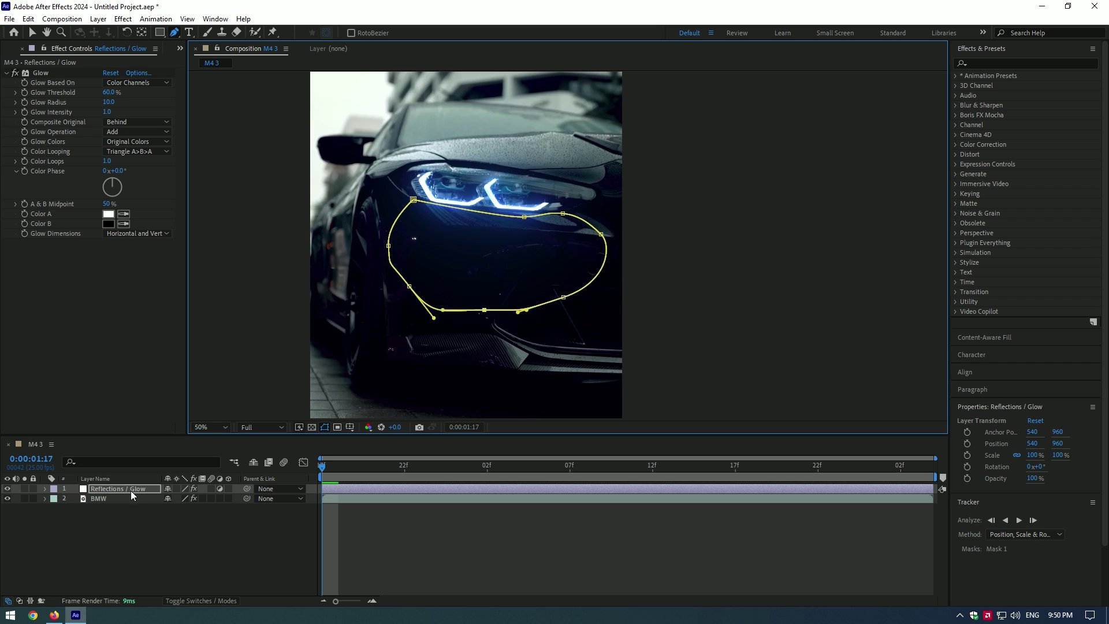
Step: Reveal the layer's mask properties and set the Glow threshold to 29.8%, radius to 166 and intensity to 0.8
key(m)
key(m)
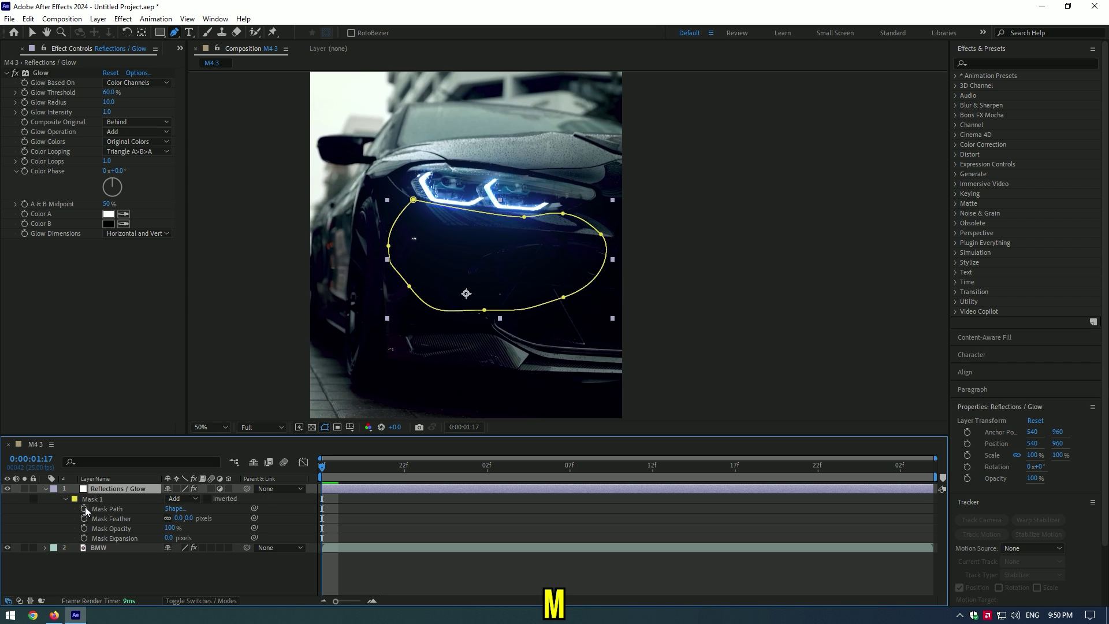
drag(112, 94, 70, 94)
drag(143, 111, 172, 104)
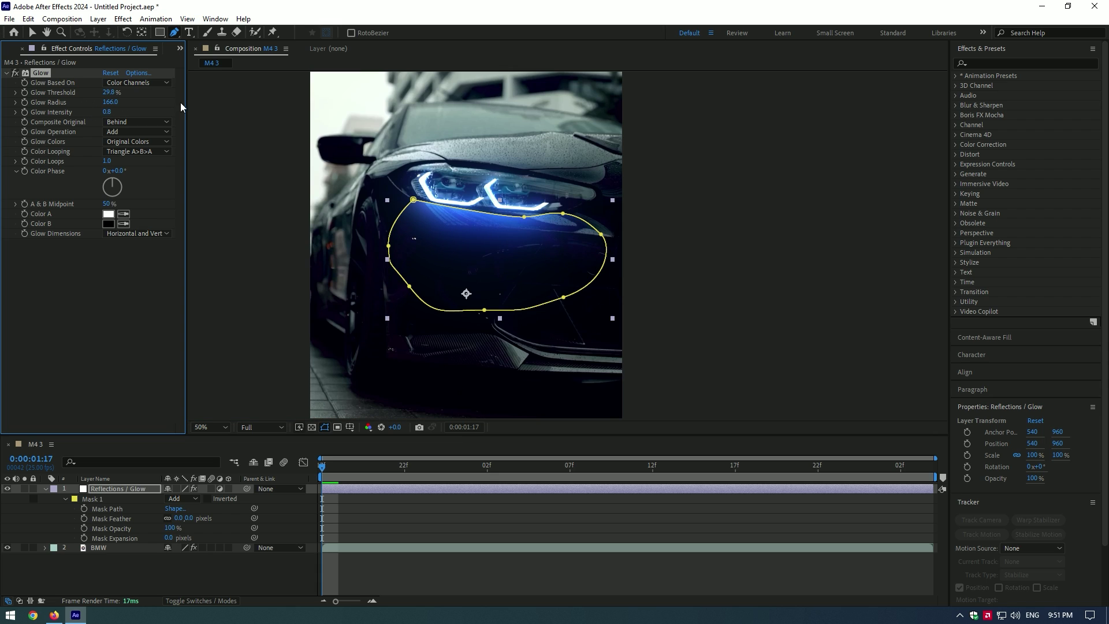
Step: Feather the Reflections / Glow mask by 231 pixels
click(325, 427)
key(comma)
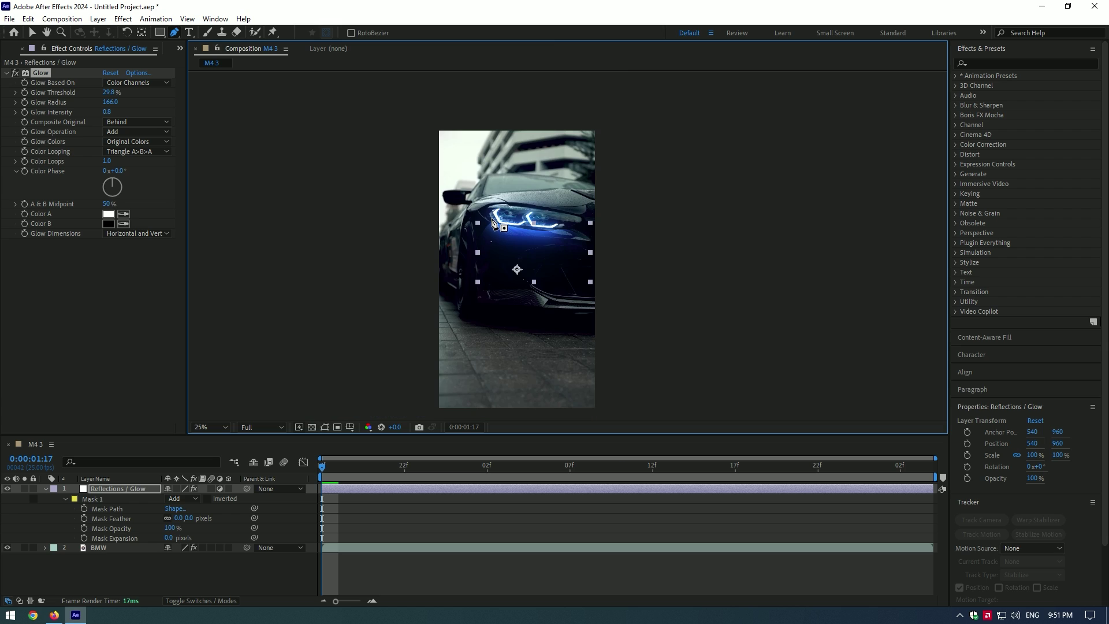
drag(180, 520, 288, 519)
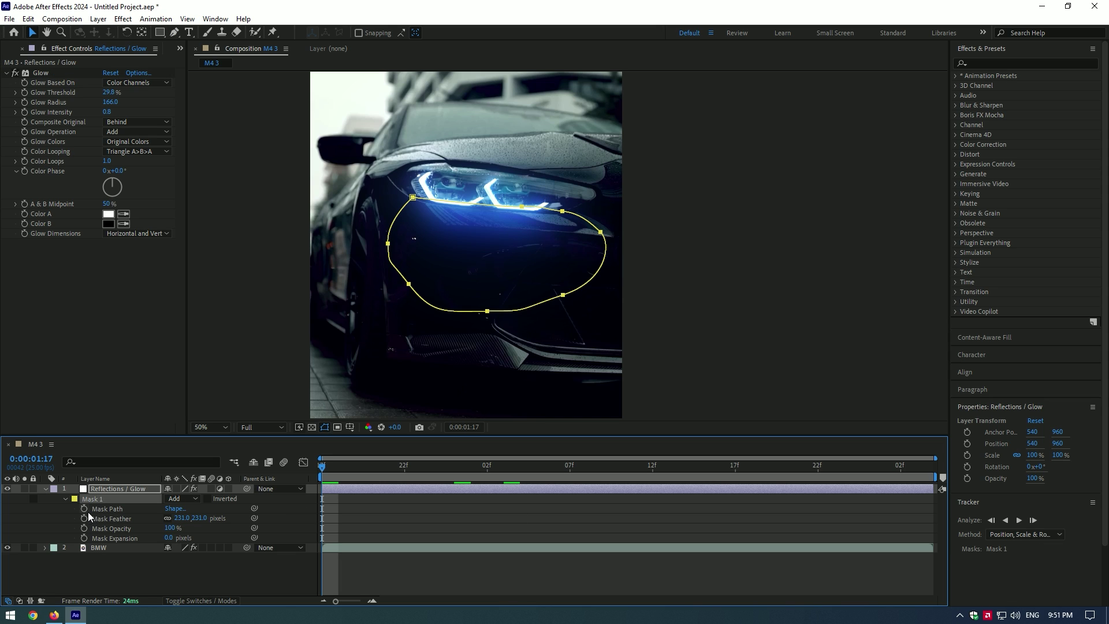
Step: Keyframe the mask path along the clip so the reflection mask follows the moving car front
click(85, 508)
drag(322, 465, 590, 455)
drag(487, 311, 494, 310)
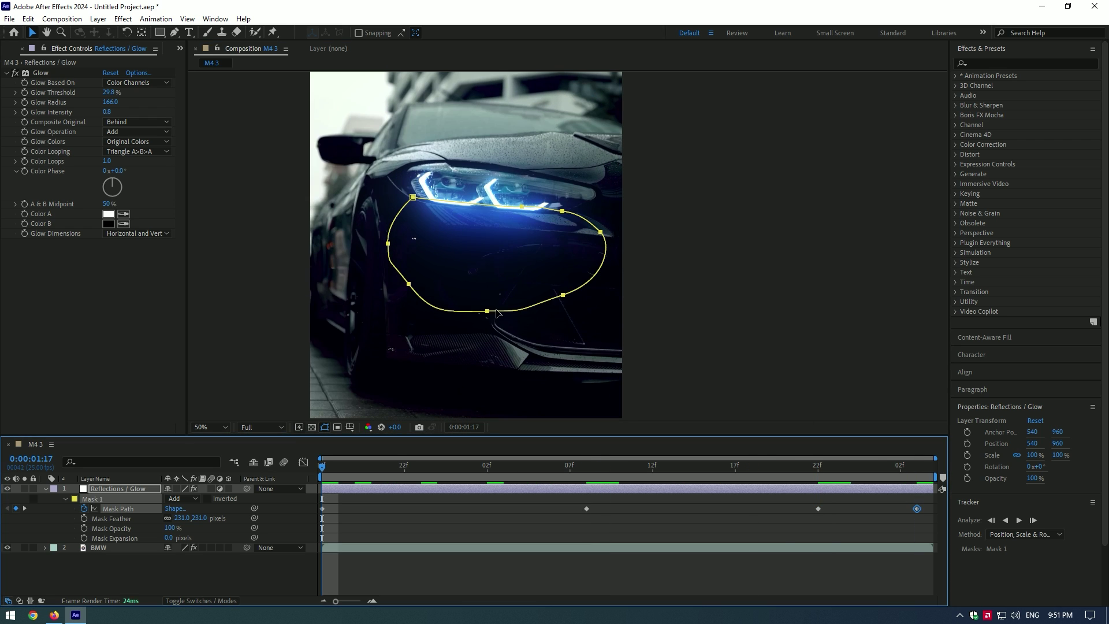
click(177, 570)
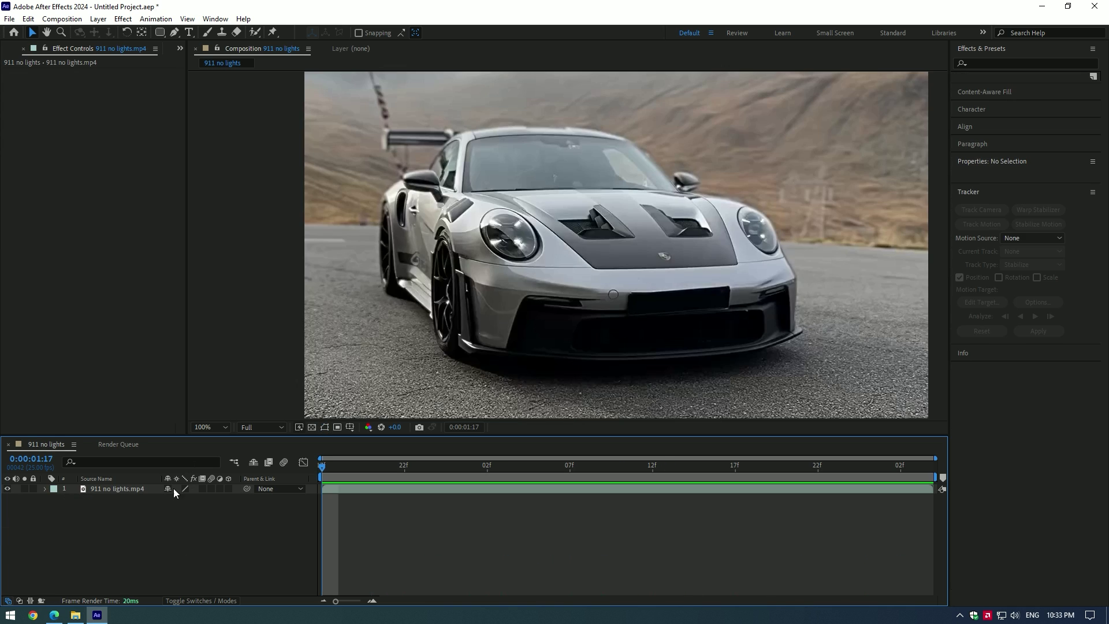
Step: Add an adjustment layer named "Lights" to the 911 no lights composition
right_click(131, 533)
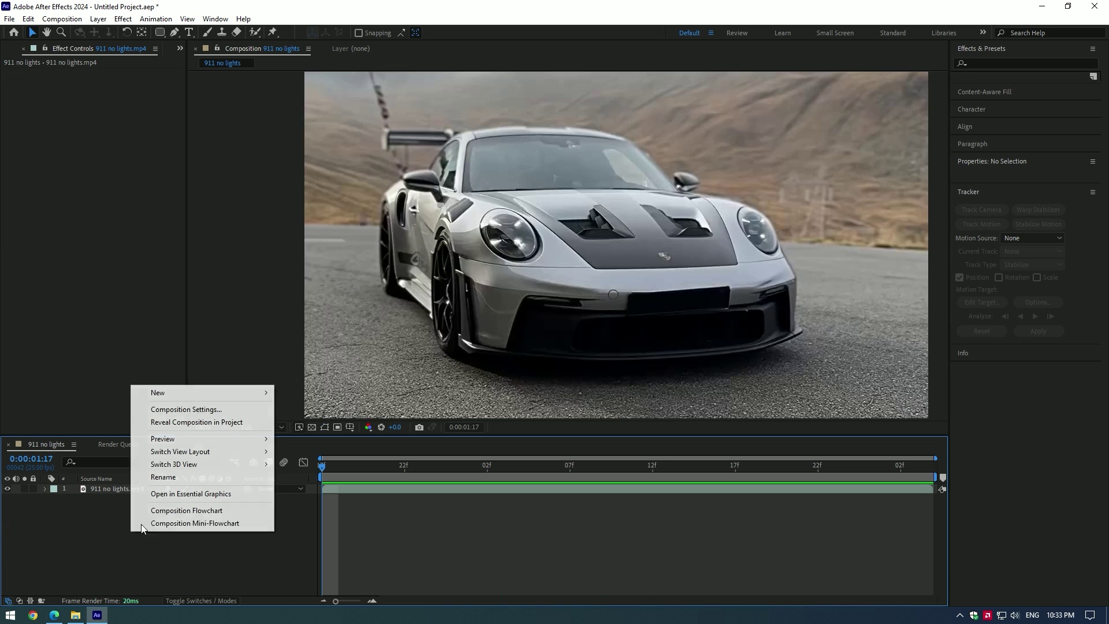
mouse_move(193, 393)
click(302, 486)
key(Return)
text(Lights)
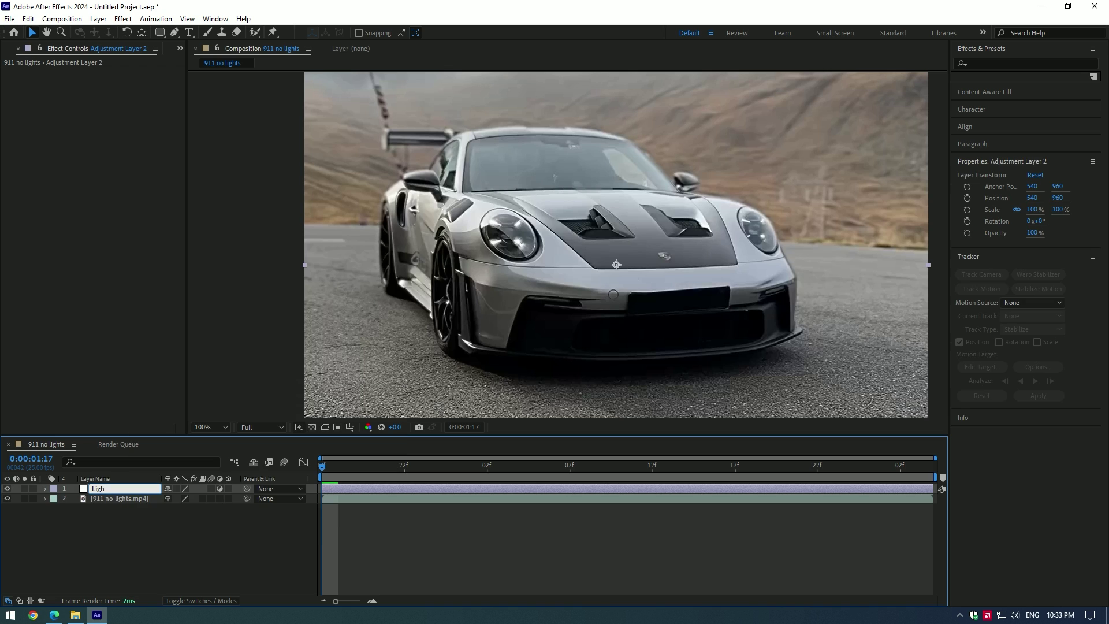
key(Return)
Step: Draw a small mask over the centre of each of the Porsche's two headlights on the Lights layer
click(160, 33)
key(period)
drag(434, 209, 468, 236)
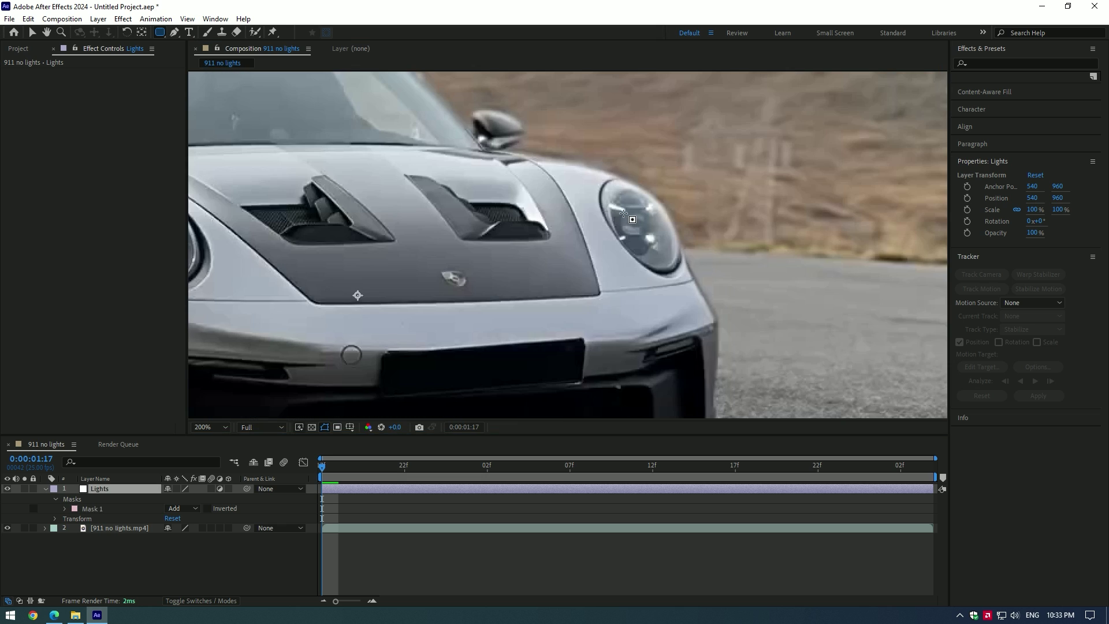
drag(623, 213, 649, 237)
key(comma)
key(h)
click(131, 557)
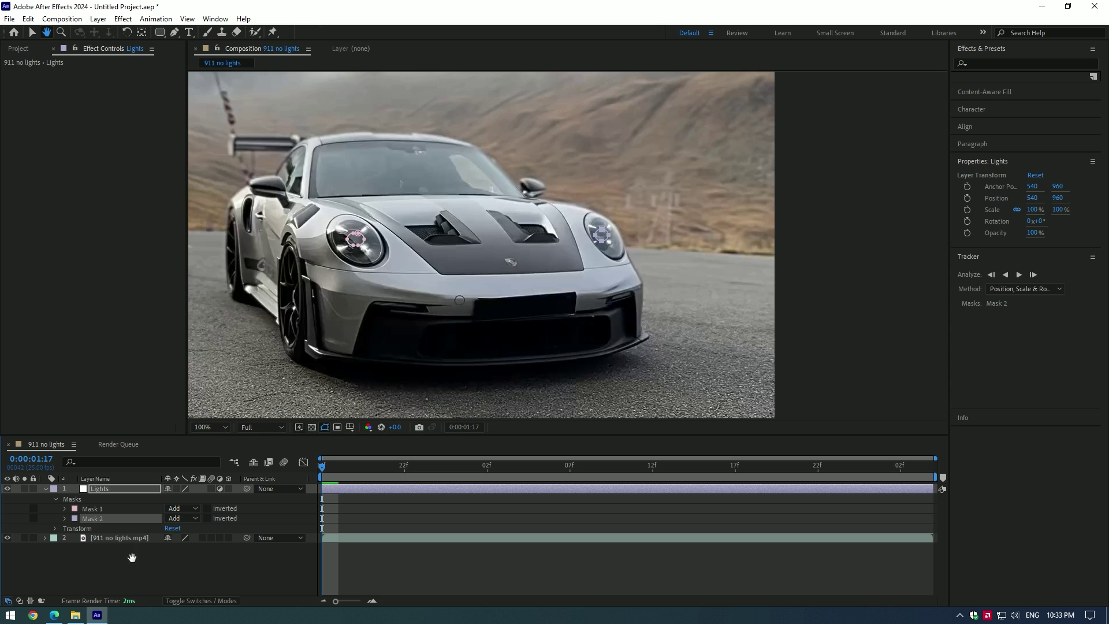
Step: Track both headlight masks on the Lights layer forward through the whole clip and play back the result
key(v)
shift+click(91, 510)
right_click(93, 511)
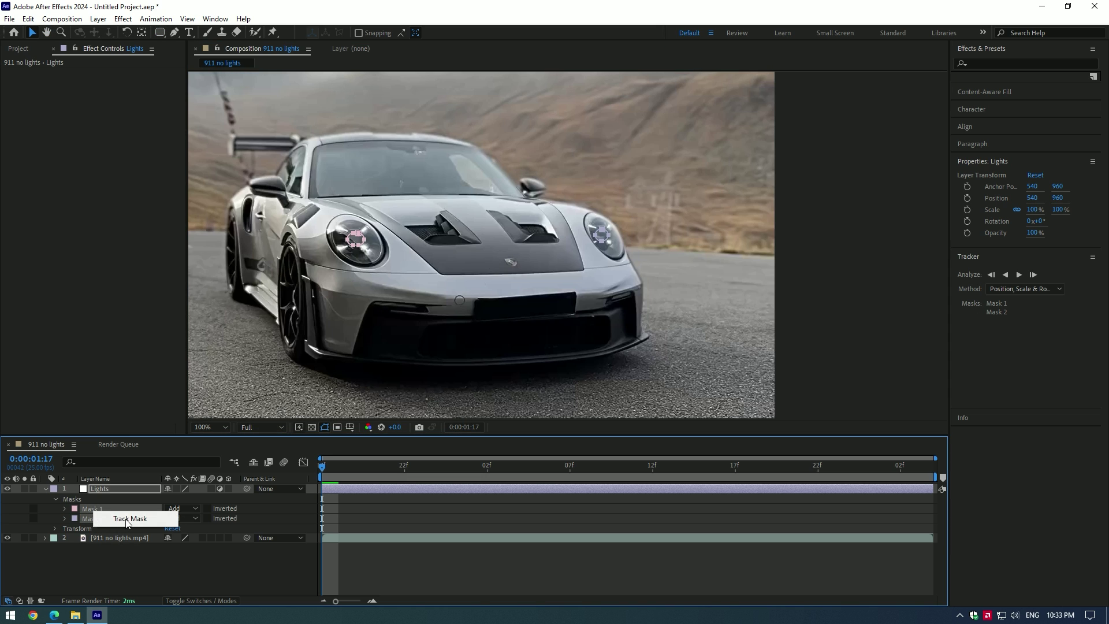
click(128, 520)
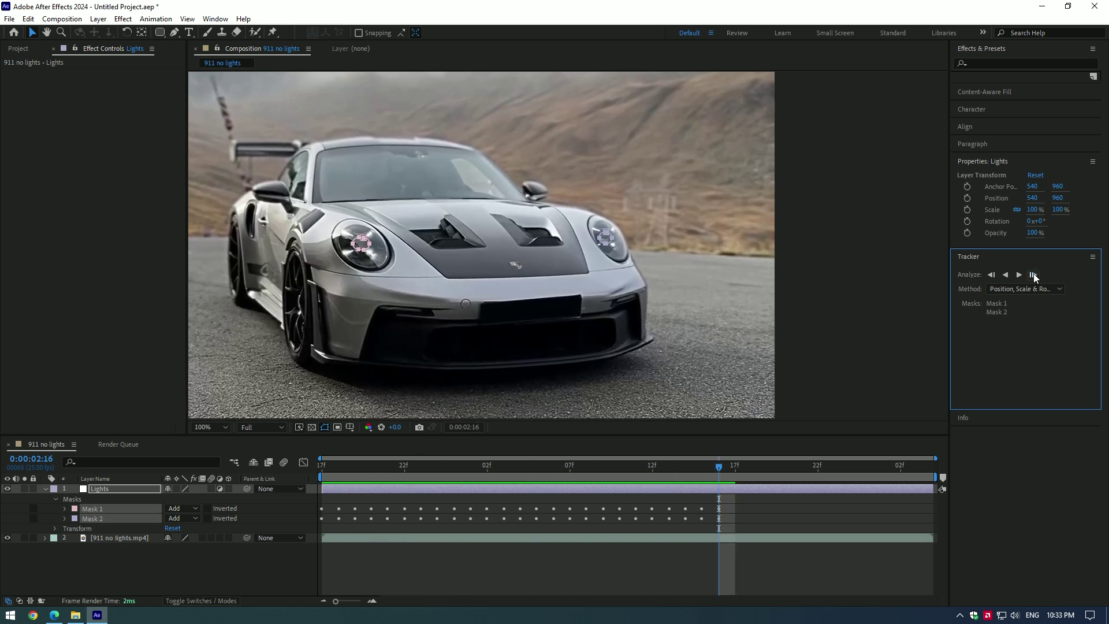
click(383, 454)
key(space)
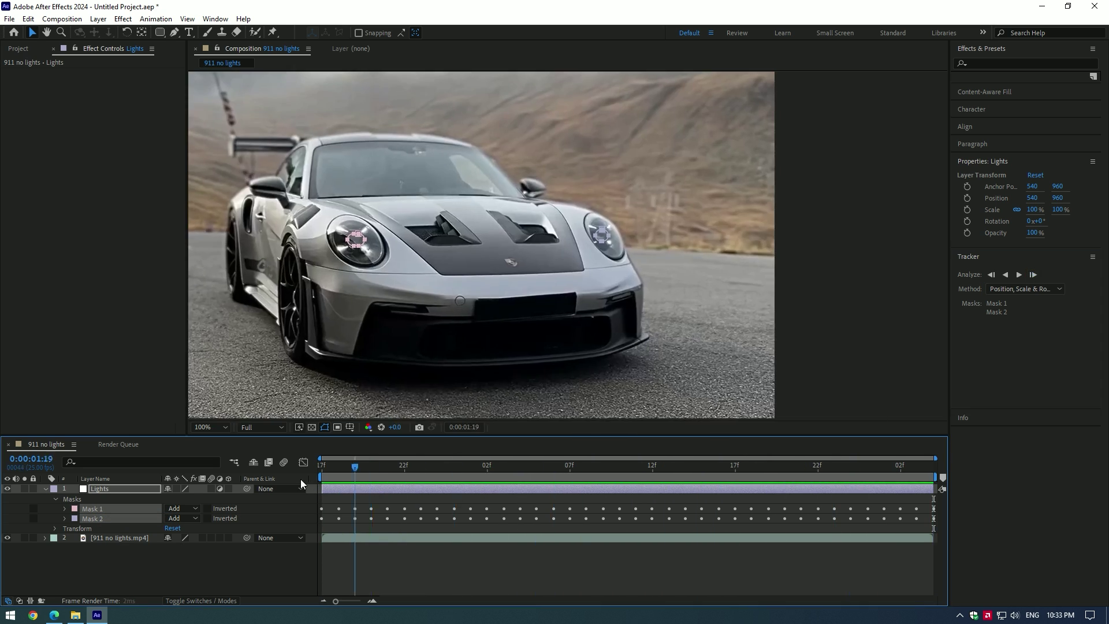
click(324, 458)
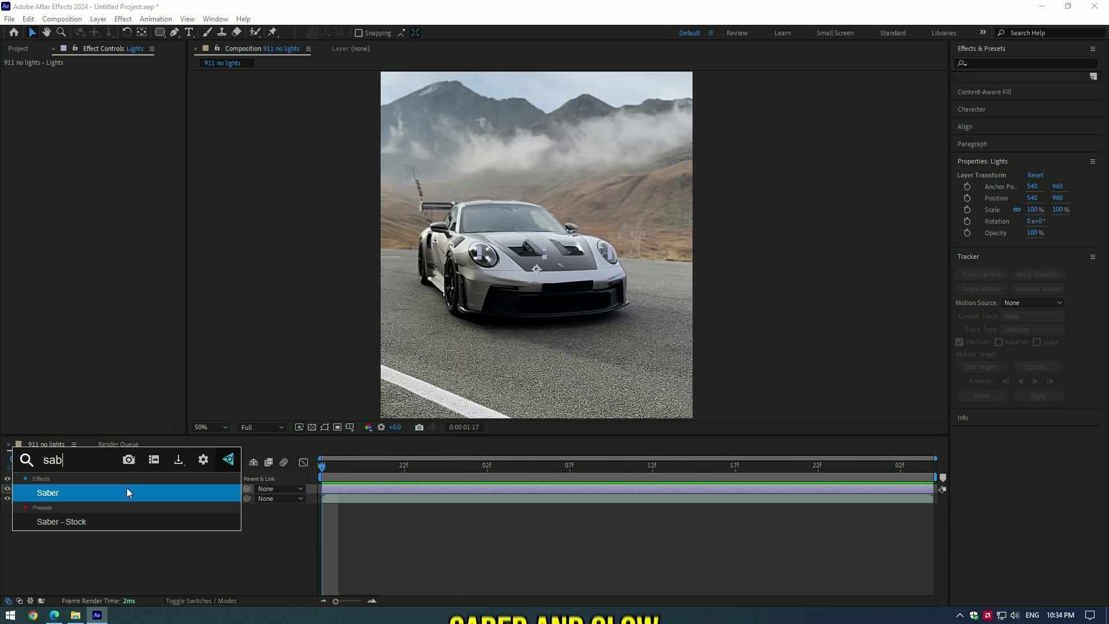
Step: Apply the Saber and Glow effects to the Lights layer, leaving Glow switched off and collapsed
text(r)
text(w)
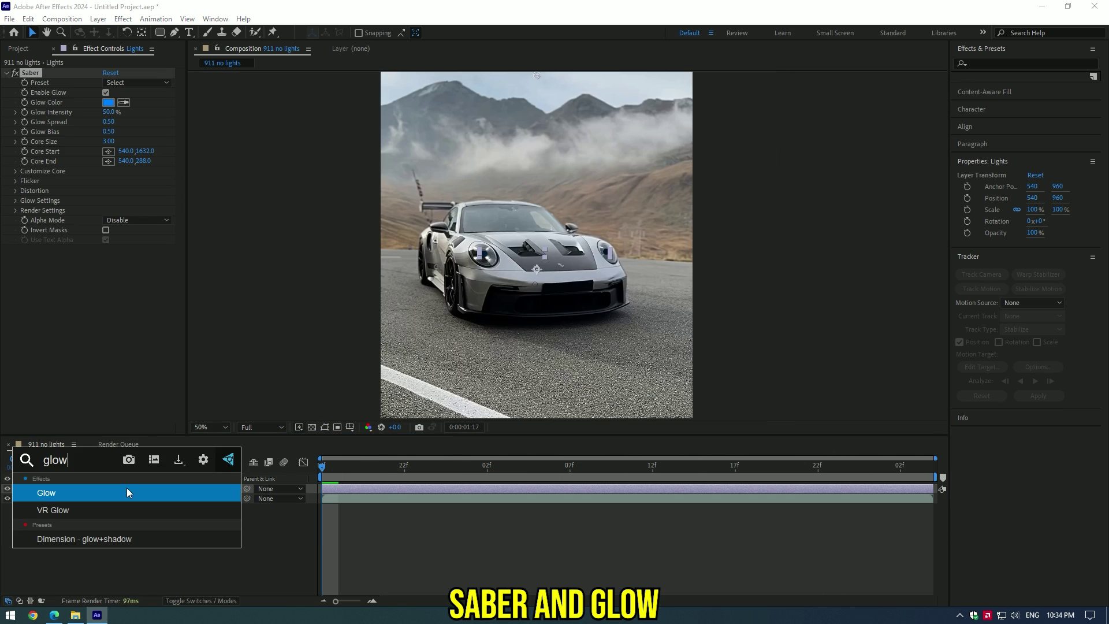
click(127, 488)
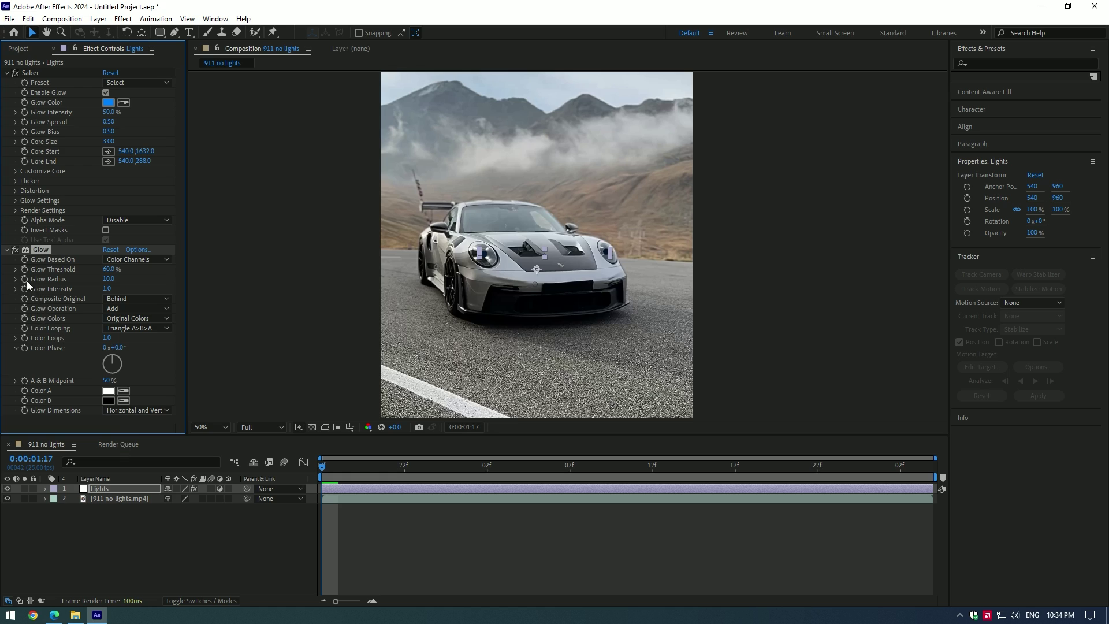
click(5, 251)
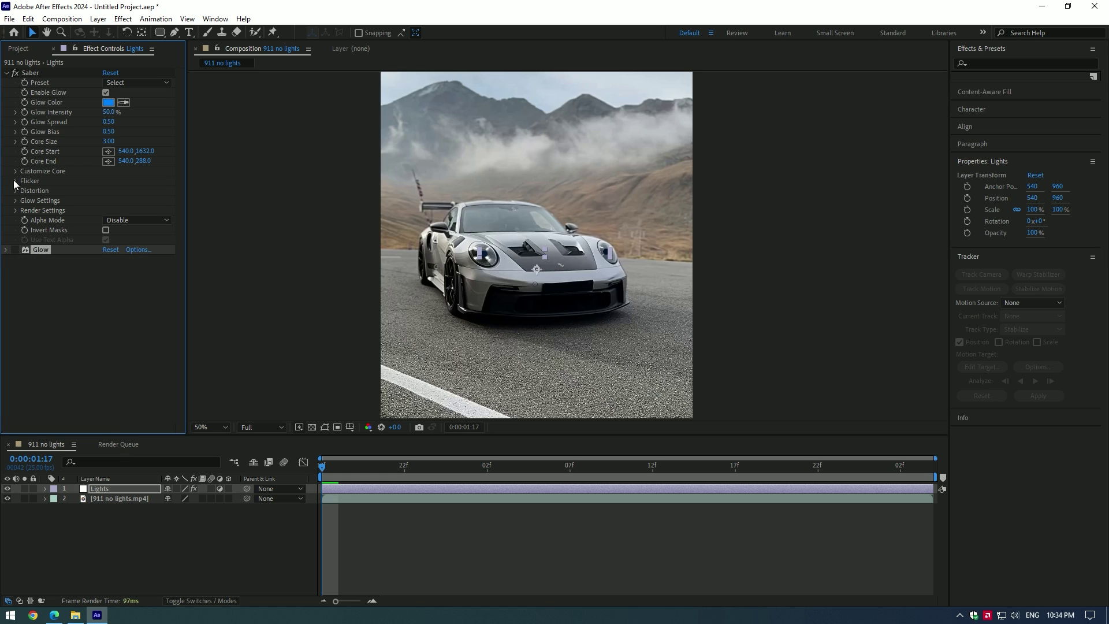
Step: Set Saber's composite setting to Add and its core type to Layer Masks
click(15, 210)
click(128, 308)
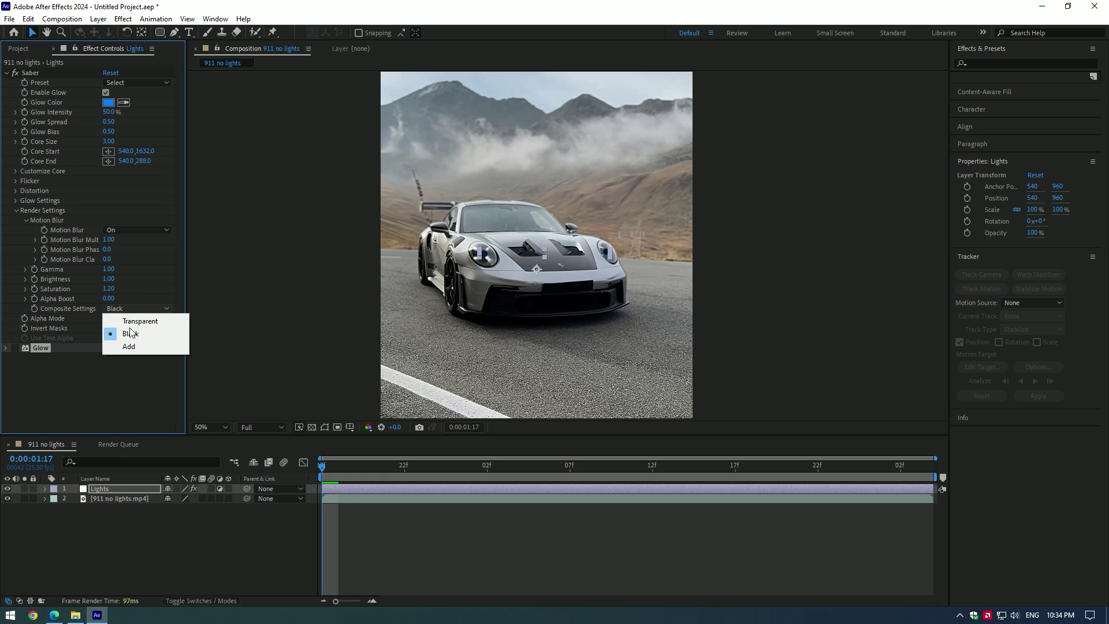
click(128, 347)
scroll(542, 269, up, 2)
click(16, 171)
click(137, 181)
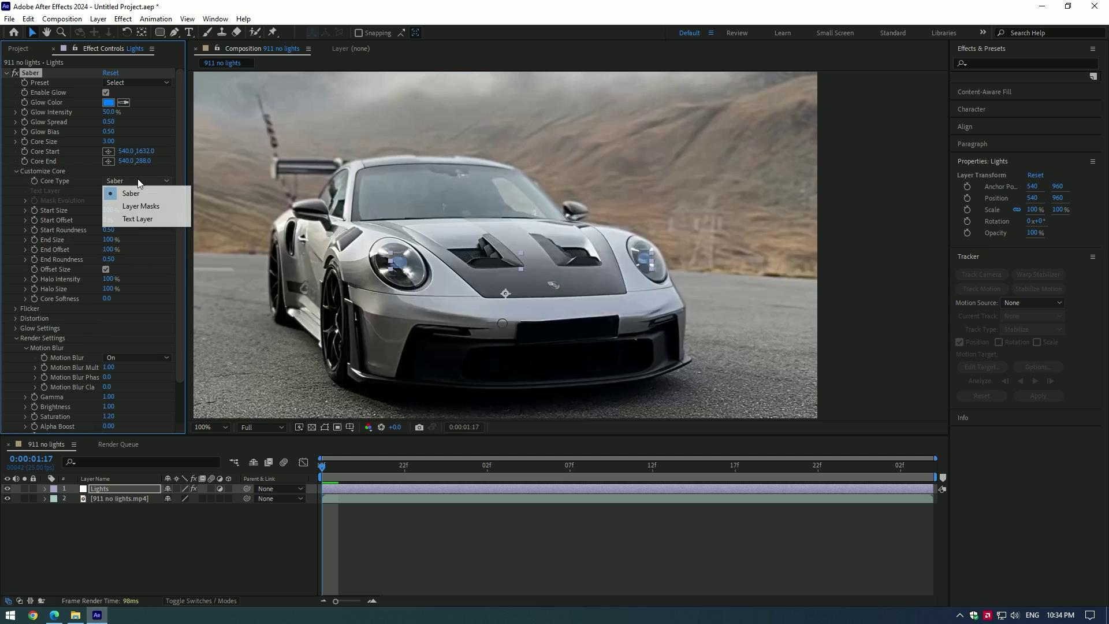
click(165, 205)
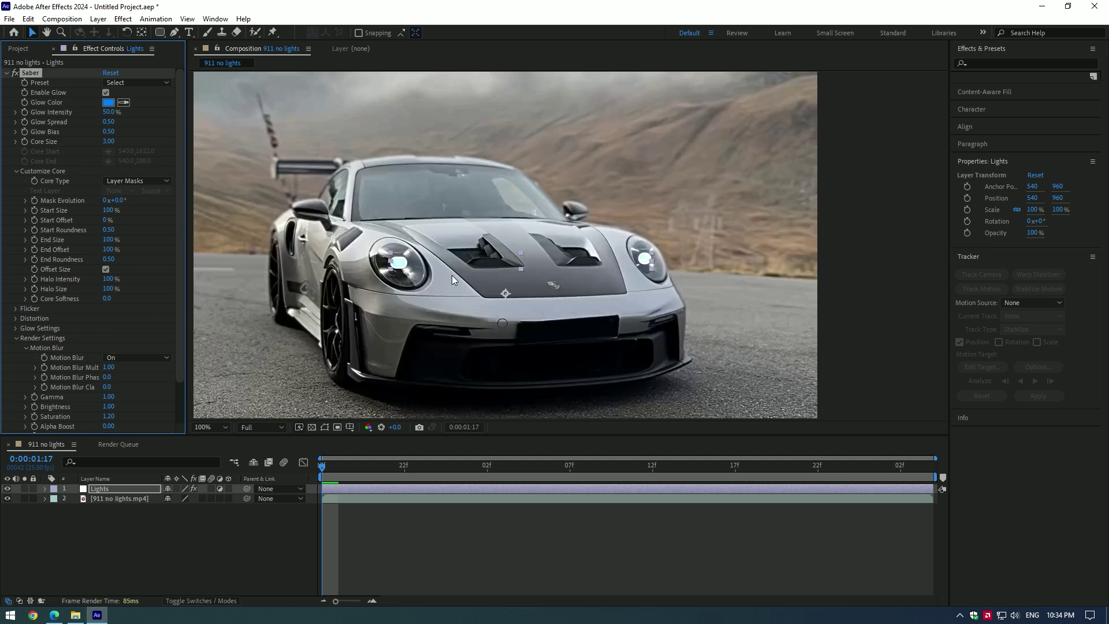
Step: Turn off the adjustment layer switch of the Lights layer and scrub through the clip to check the headlights
scroll(452, 275, up, 2)
drag(410, 330, 526, 304)
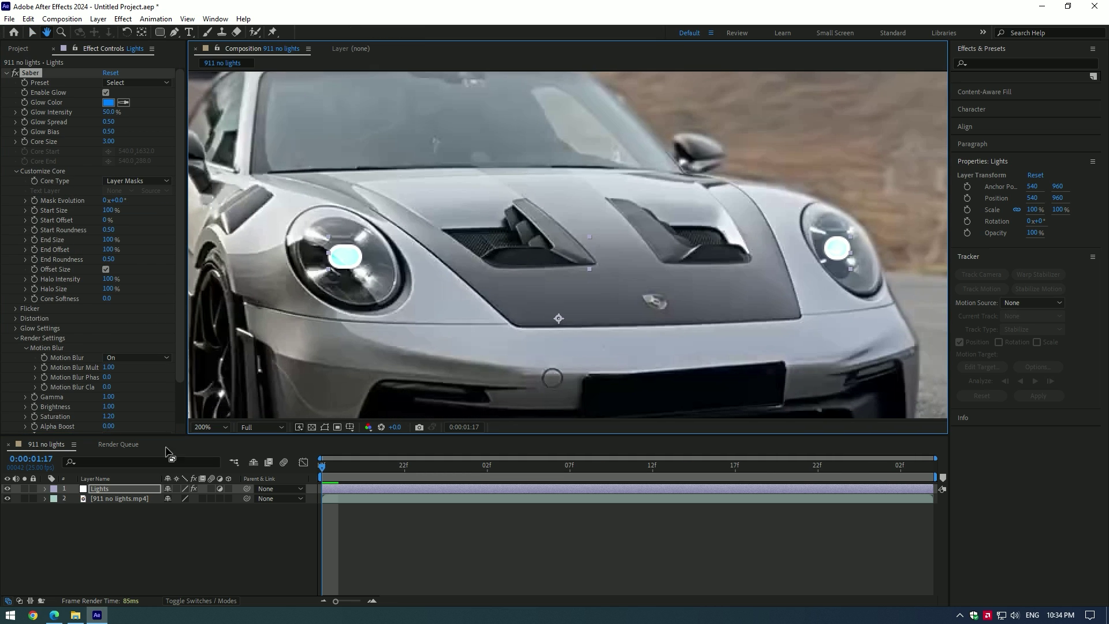
click(221, 489)
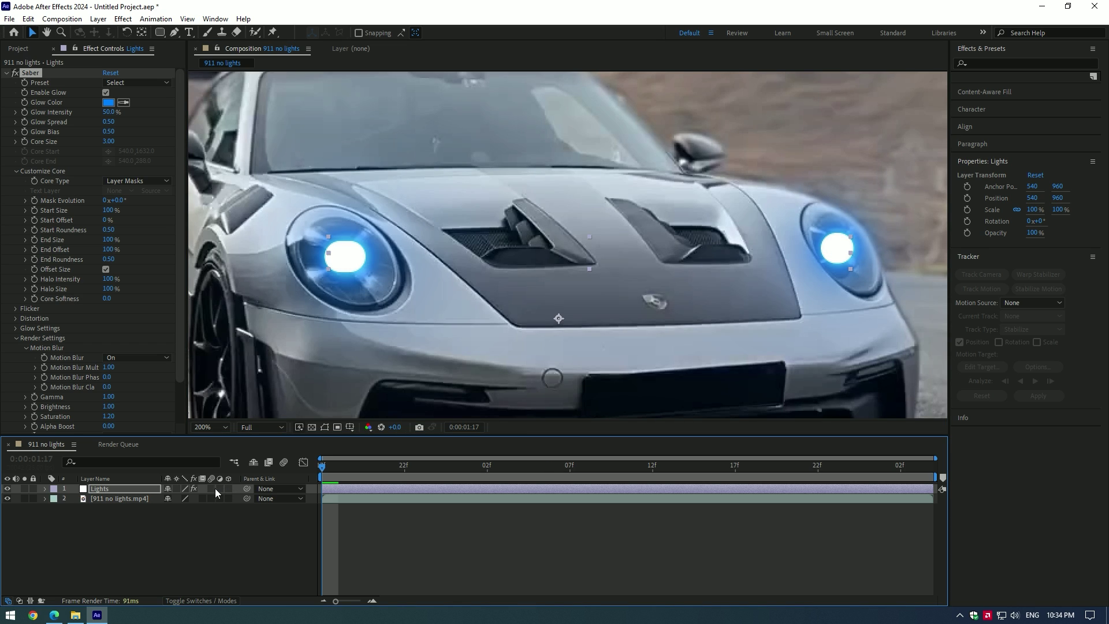
key(comma)
drag(327, 466, 241, 460)
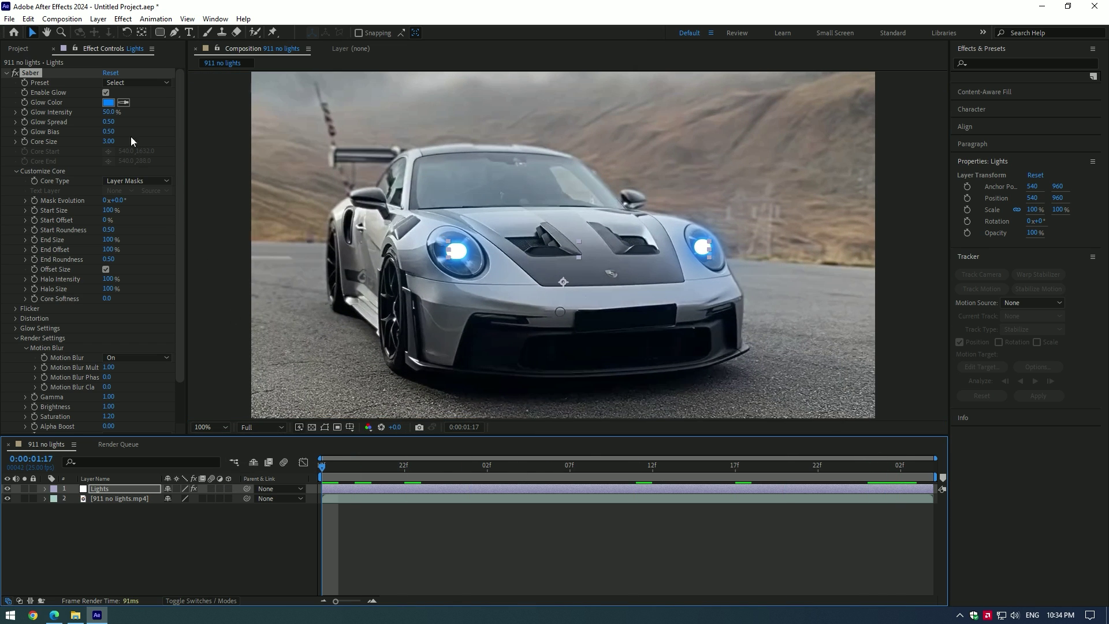
Step: Change Saber's glow colour to the light blue 99C8F6
click(108, 103)
mouse_move(751, 190)
mouse_down()
mouse_move(737, 174)
mouse_move(745, 156)
mouse_move(763, 178)
mouse_up()
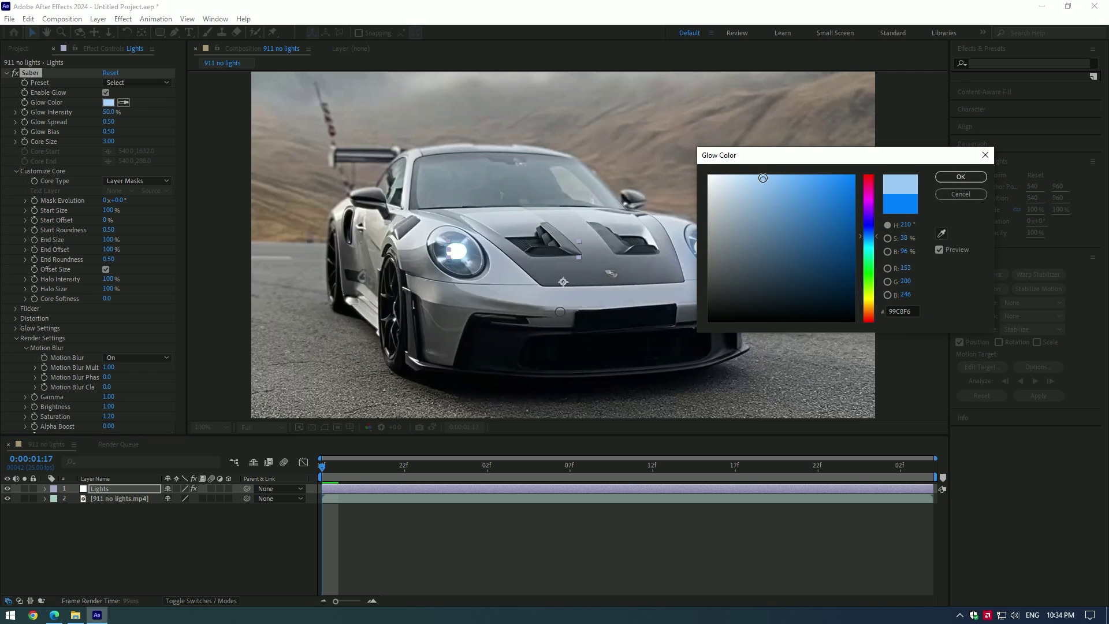
click(965, 177)
Step: Set Saber's core size to 1.50, glow intensity to 57%, glow spread to 0.22 and glow bias to 1.53, and preview the clip
drag(109, 141, 112, 112)
drag(113, 122, 434, 288)
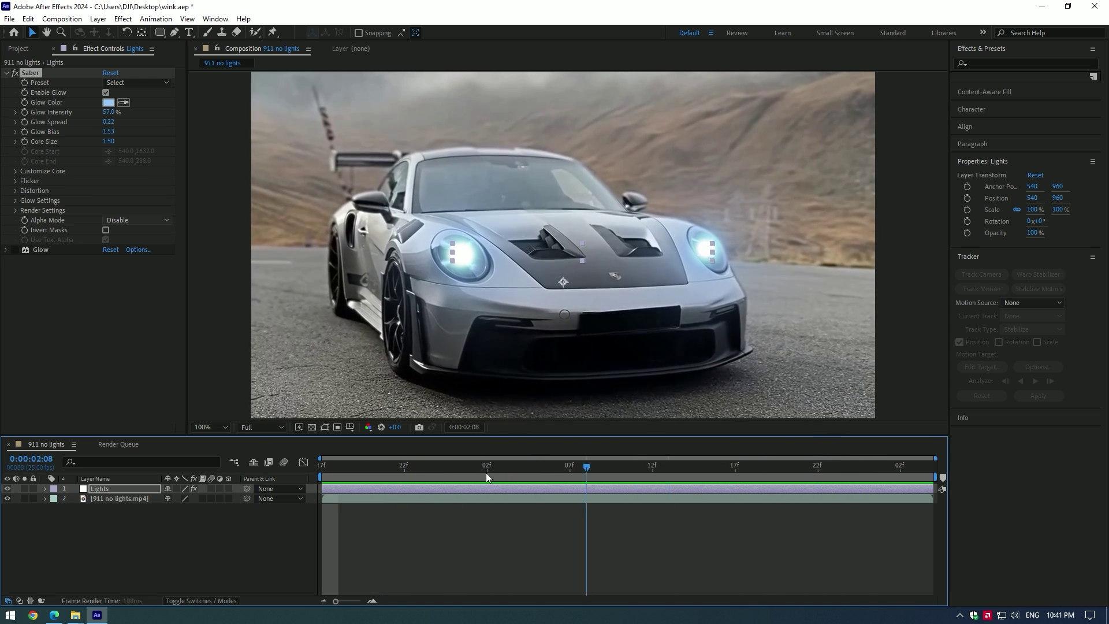
key(space)
Step: Set Saber's glow intensity and core size to 0 and start keyframing them at 0:00:01:17
click(111, 112)
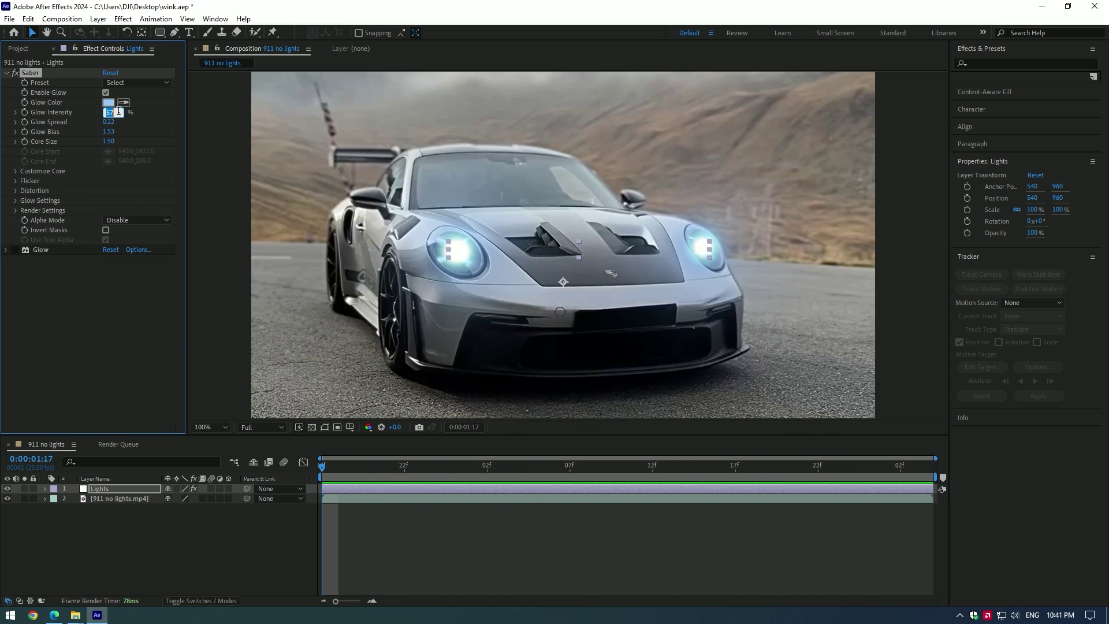
text(0)
key(Return)
click(108, 142)
text(0)
key(Return)
click(25, 113)
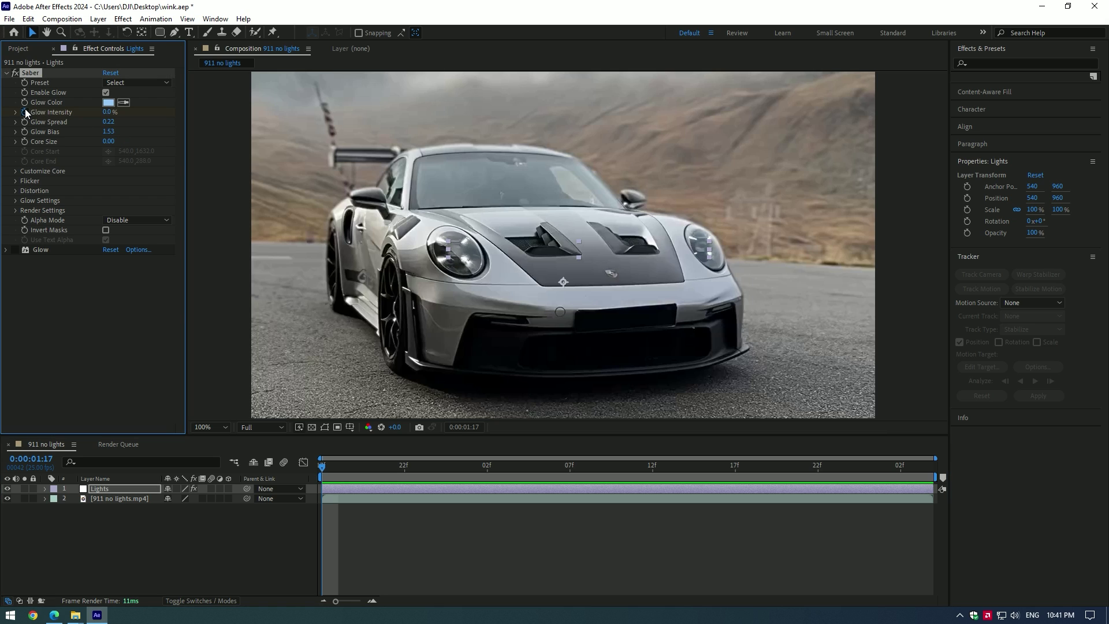
Step: Keyframe Saber's glow intensity at 57% and core size at 1.5 at 0:00:01:19, and preview the flash
drag(326, 468, 359, 468)
click(108, 112)
text(57)
key(Return)
click(108, 141)
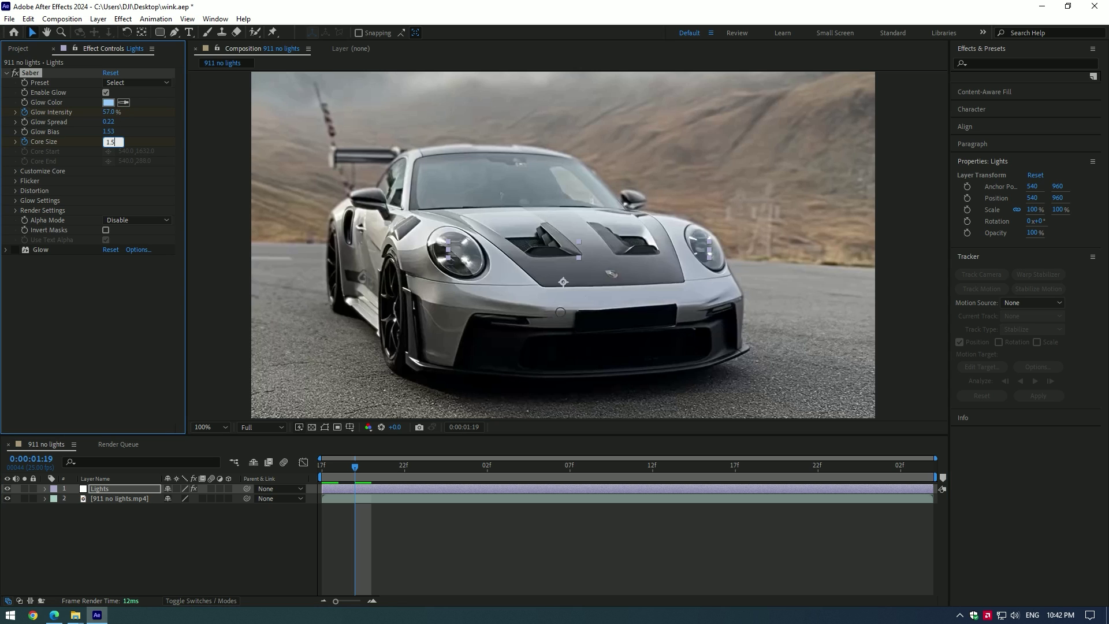
text(1.5)
key(Return)
key(space)
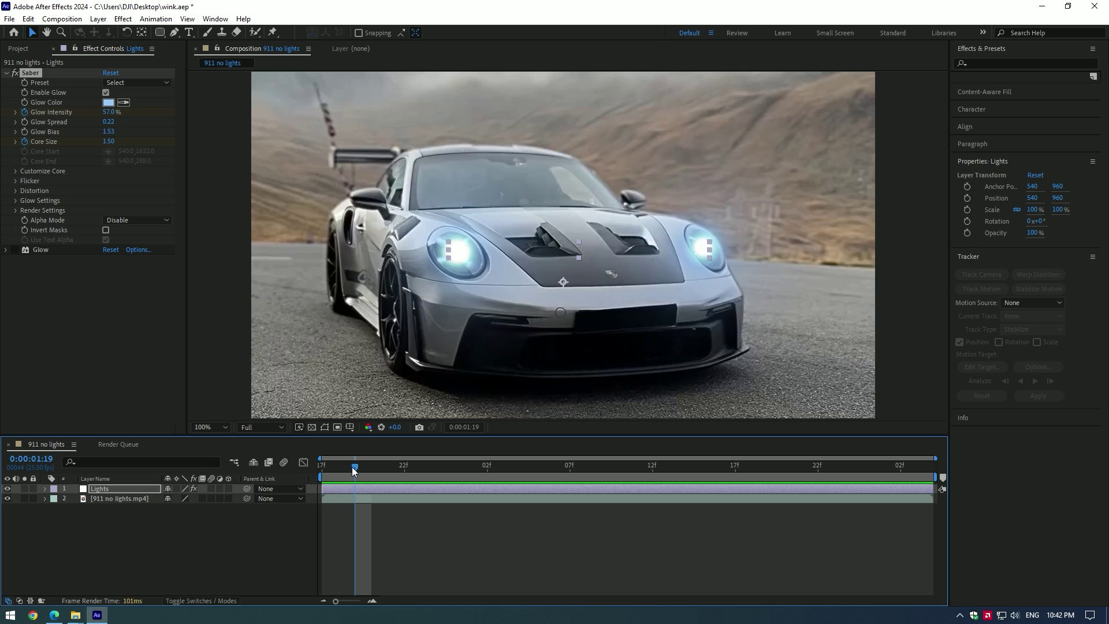
Step: Copy the first glow intensity and core size keyframes to 0:00:01:21 so the lights switch off again
key(space)
drag(340, 467, 387, 466)
key(u)
drag(329, 542, 319, 561)
key(ctrl+c)
key(ctrl+v)
key(space)
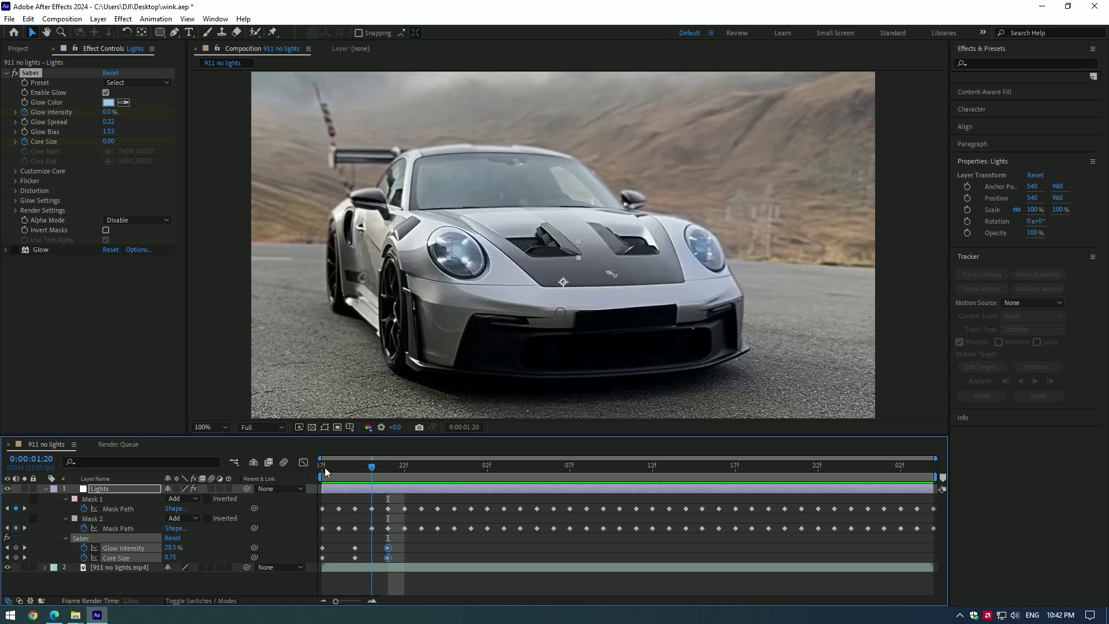
Step: Apply Easy Ease to all of Saber's glow intensity and core size keyframes and preview the animation
drag(323, 477, 404, 485)
drag(418, 541, 316, 562)
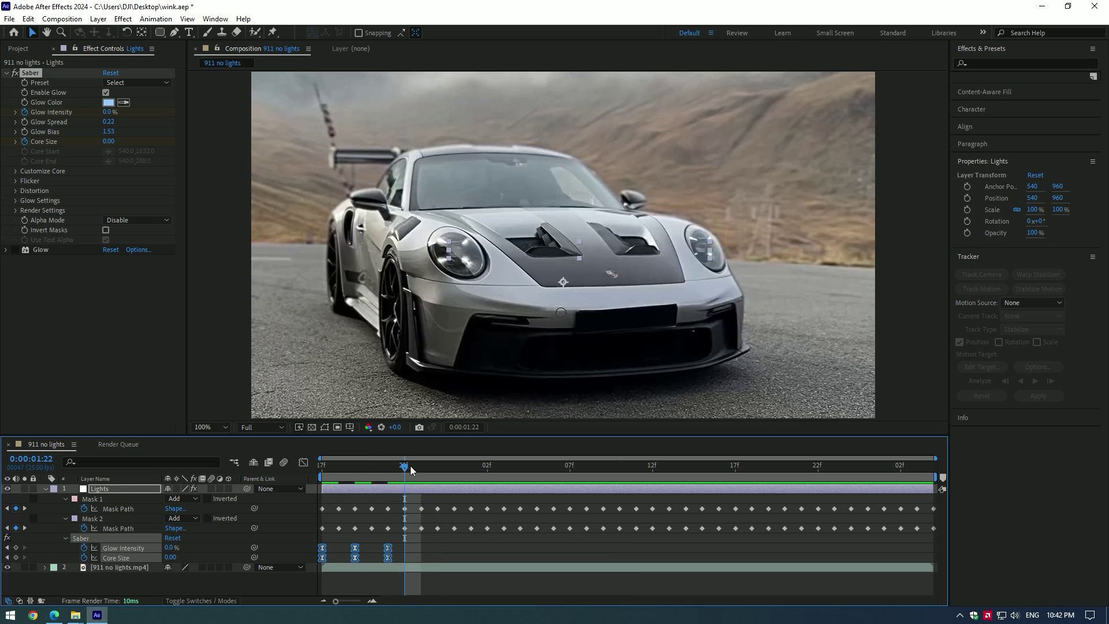
drag(410, 466, 322, 466)
key(space)
drag(484, 477, 317, 480)
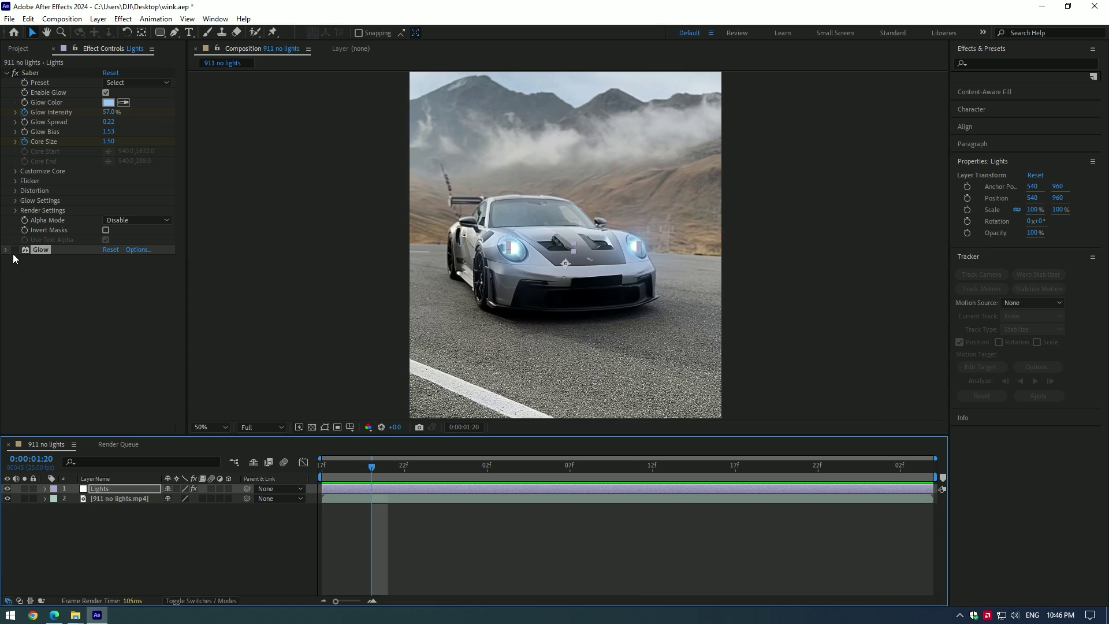
Step: Enable the Glow effect with A & B Colors and base it on Color Channels after trying Alpha Channel
click(15, 250)
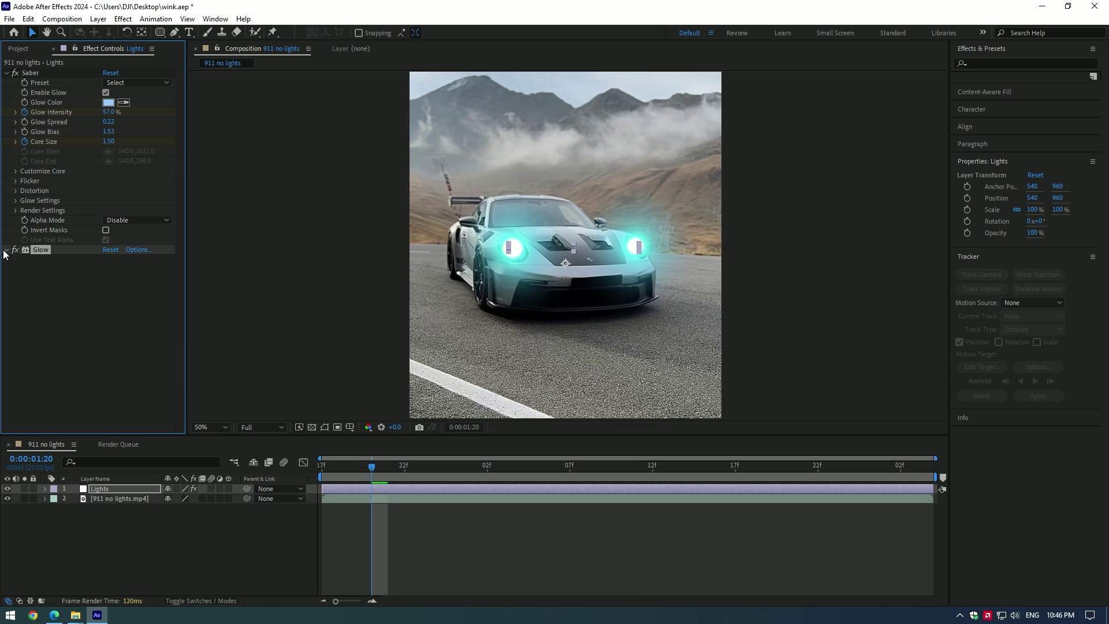
click(6, 249)
click(137, 260)
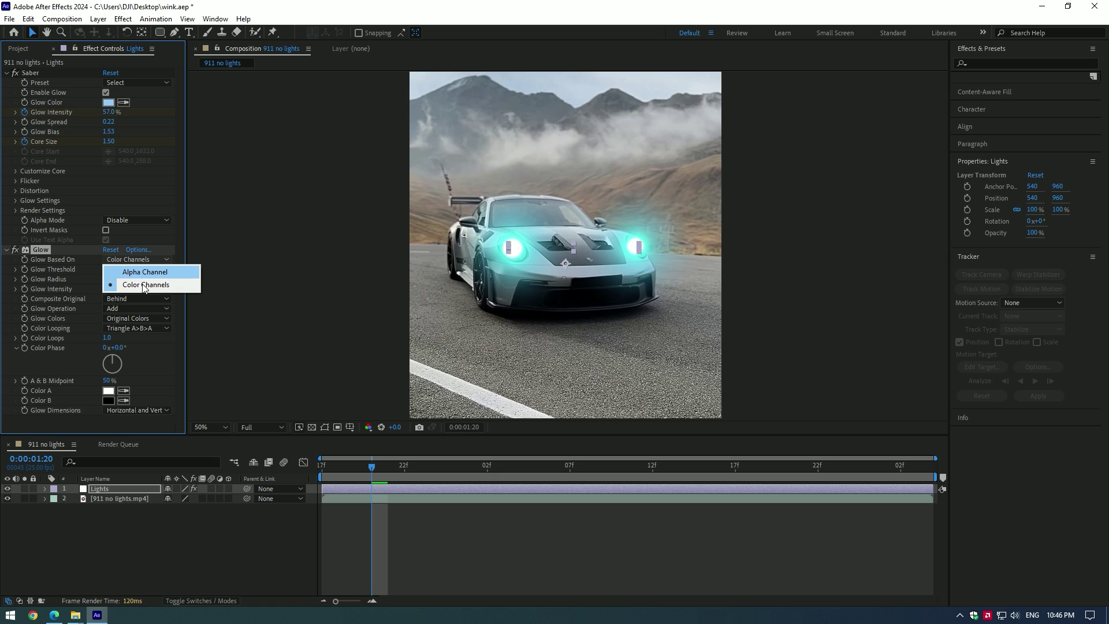
click(144, 273)
click(137, 260)
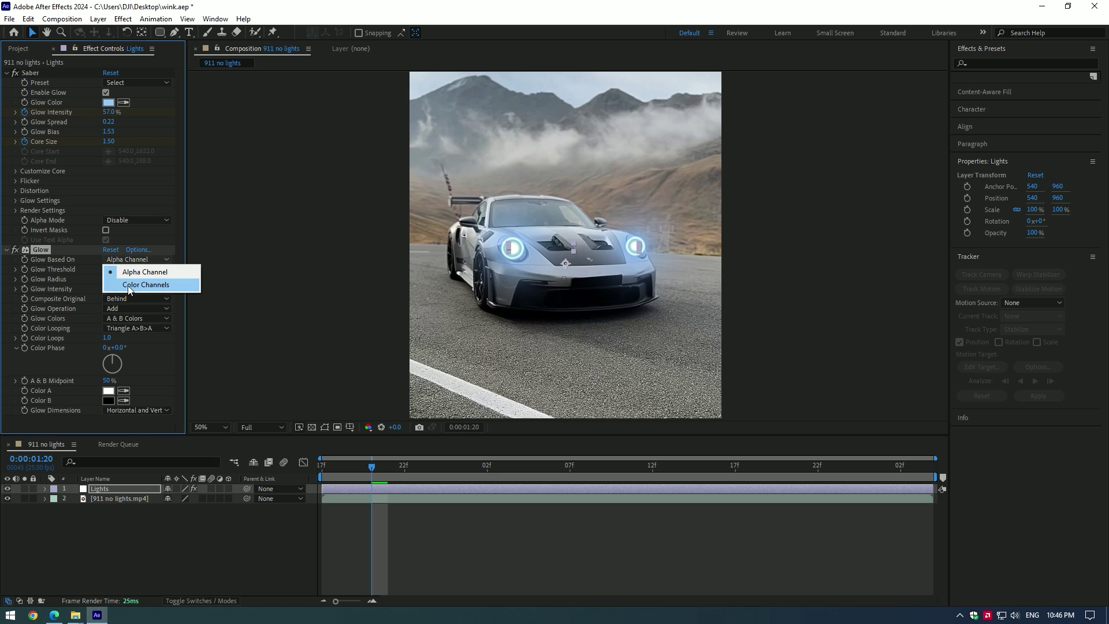
click(129, 286)
Step: Set the Glow effect's threshold to 3.9% and its radius to 296
click(110, 269)
text(4)
key(Return)
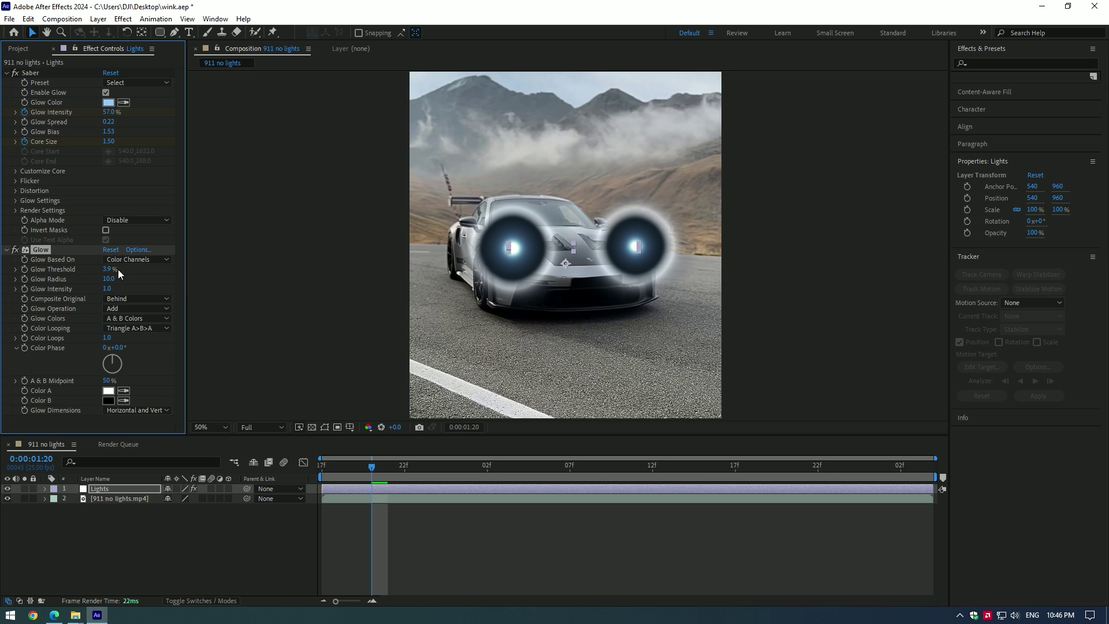
click(109, 279)
text(296)
key(Return)
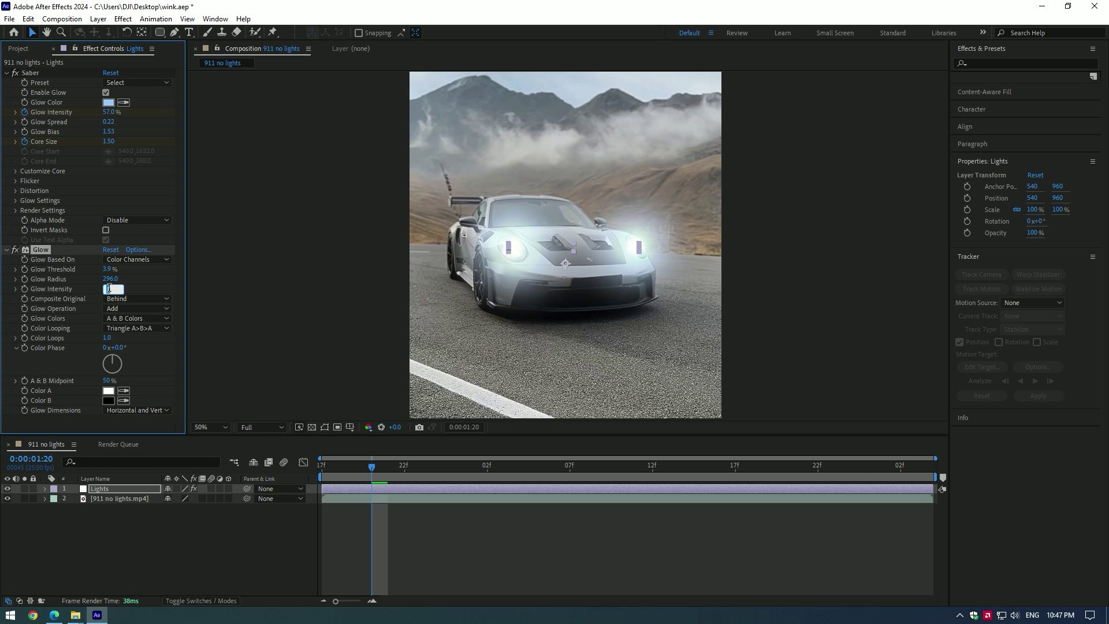
Step: Compare the headlights with and without Glow, and adjust its threshold to 2.7%, radius to 373 and intensity to 1.3
click(17, 250)
click(17, 250)
click(18, 250)
click(17, 251)
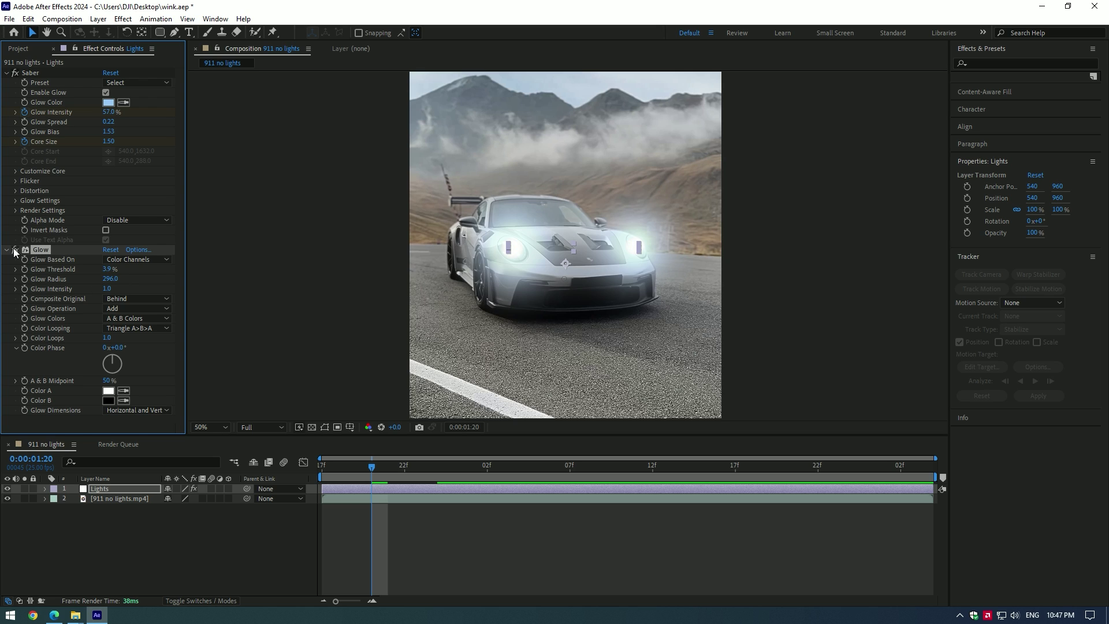
drag(132, 280, 104, 269)
Step: Set the Lights layer's blending mode to Screen and preview the clip
click(138, 489)
click(185, 601)
click(179, 489)
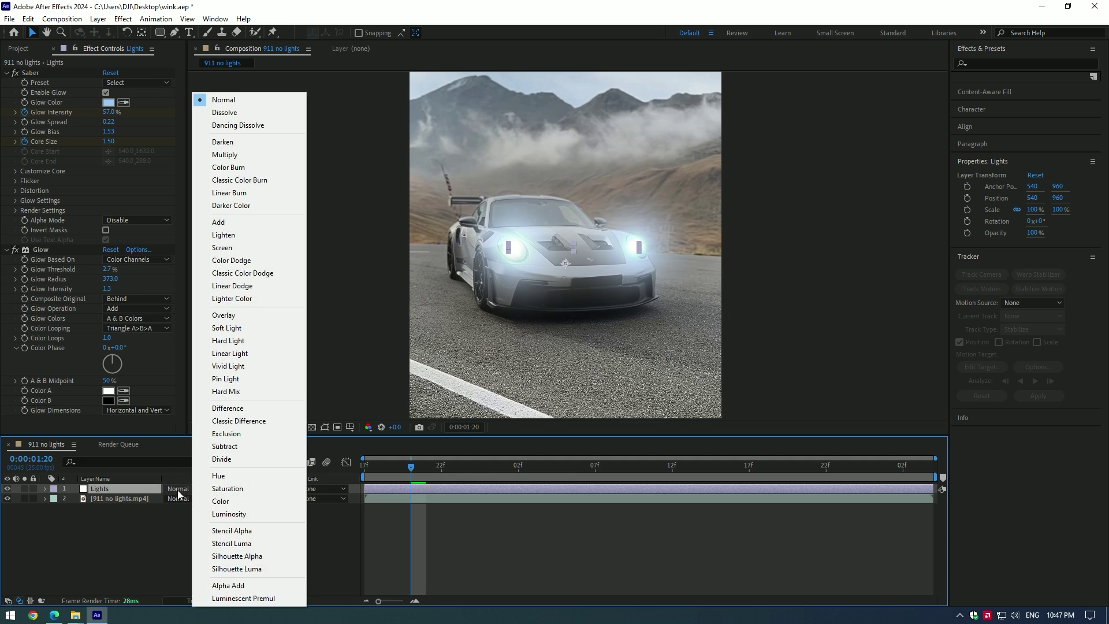
click(231, 248)
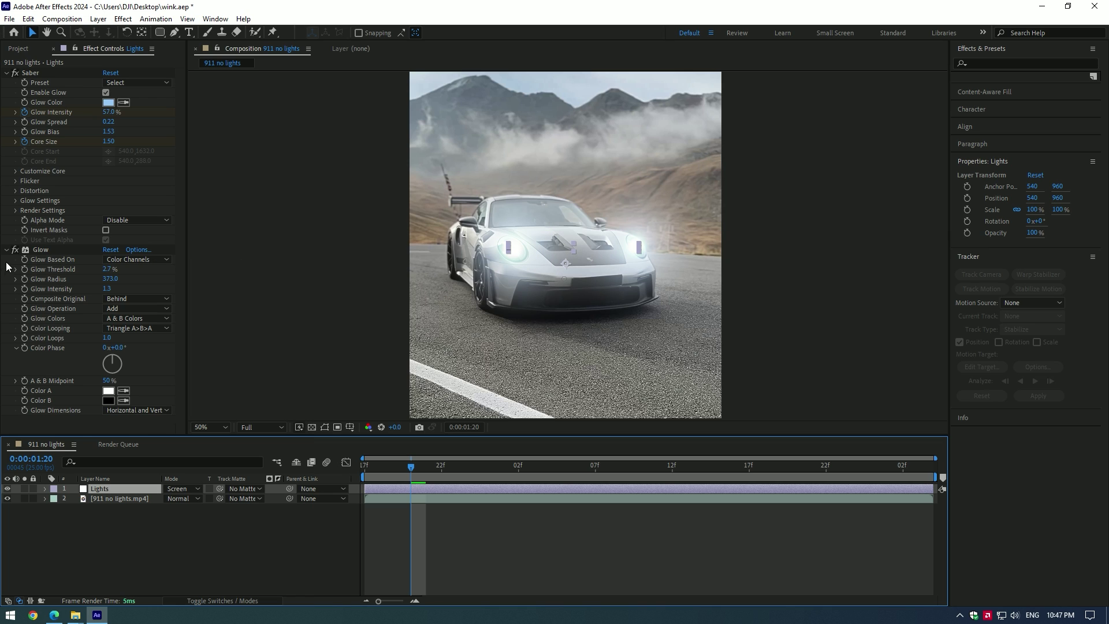
key(space)
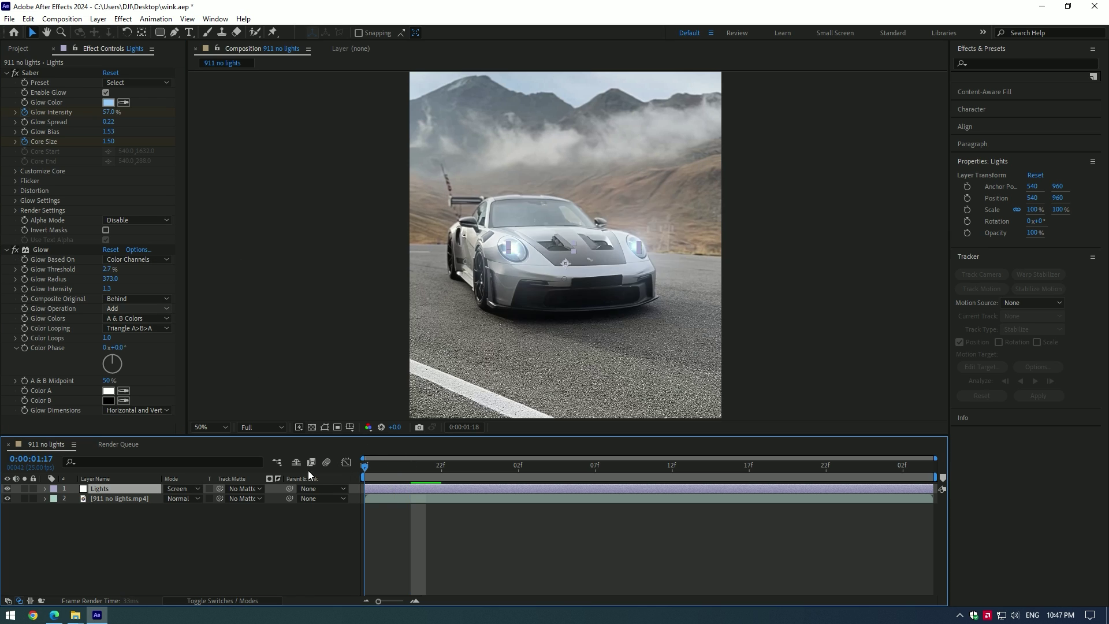